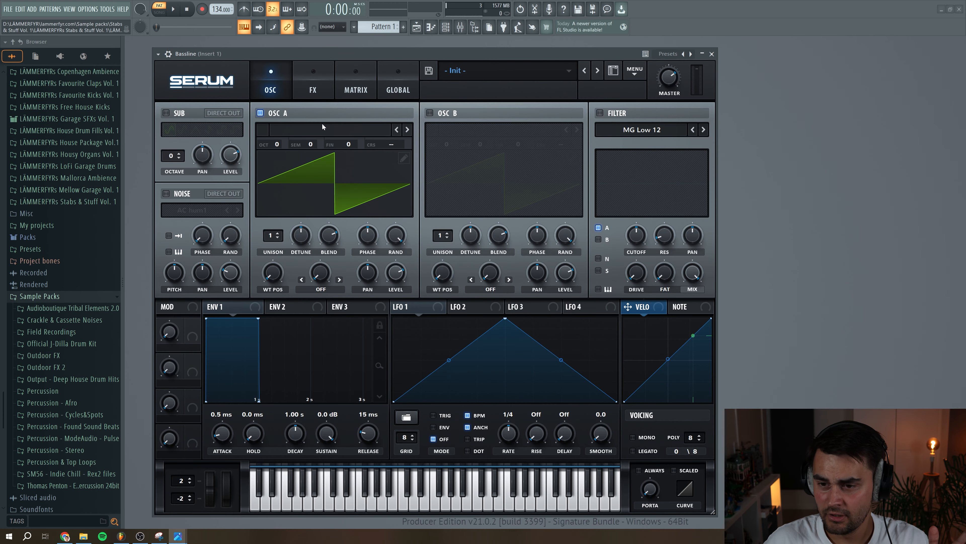
Load the Analog wavetable Basic Mini into oscillator A, set its wavetable position to 3 and its random phase to 0%
click(330, 128)
mouse_move(310, 142)
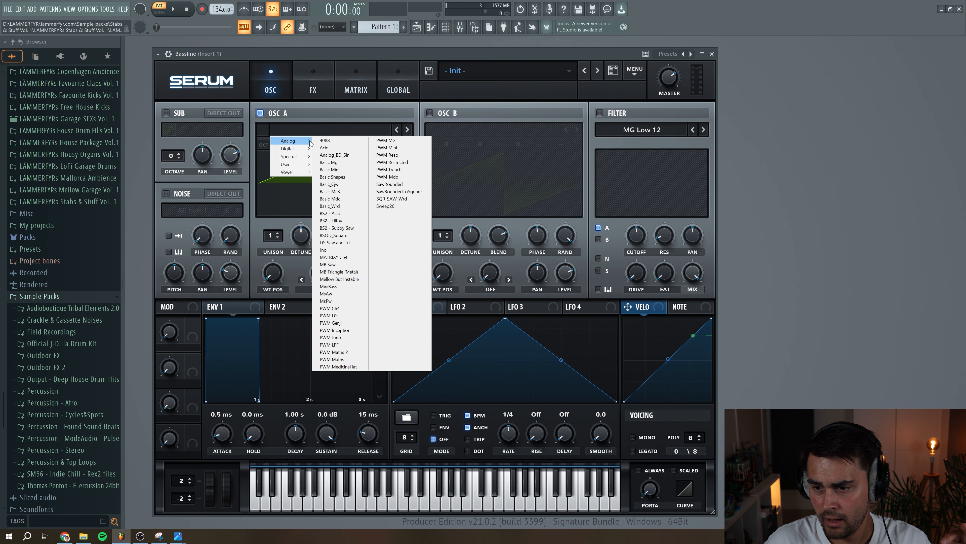
click(341, 168)
drag(277, 271, 278, 248)
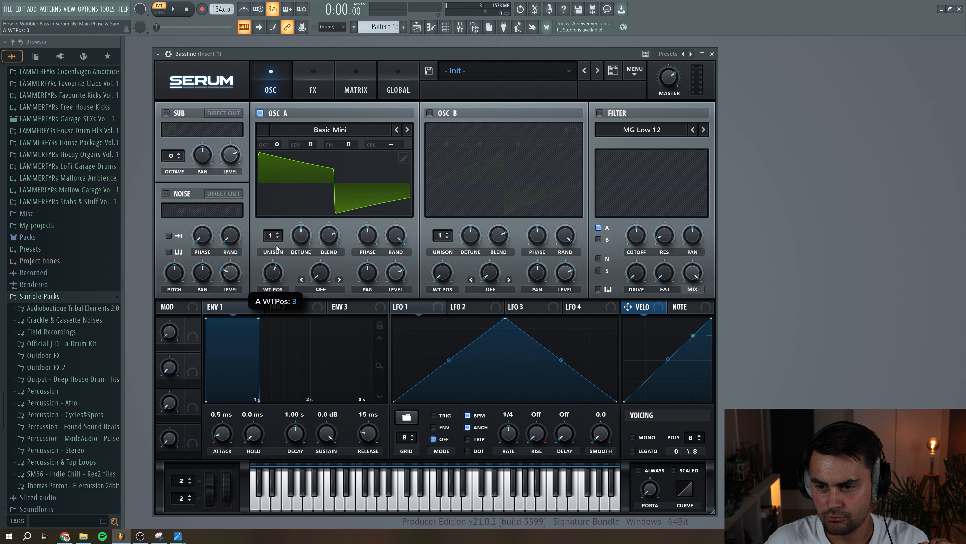
drag(404, 240, 406, 266)
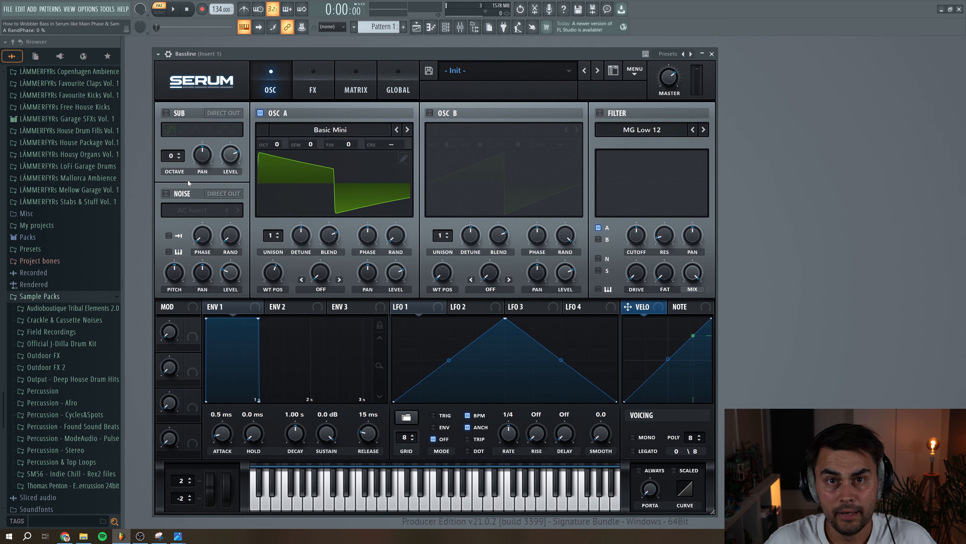
Enable the noise oscillator with the Analog BrightWhite sample, turn on one-shot playback and set its level to 33%
click(166, 194)
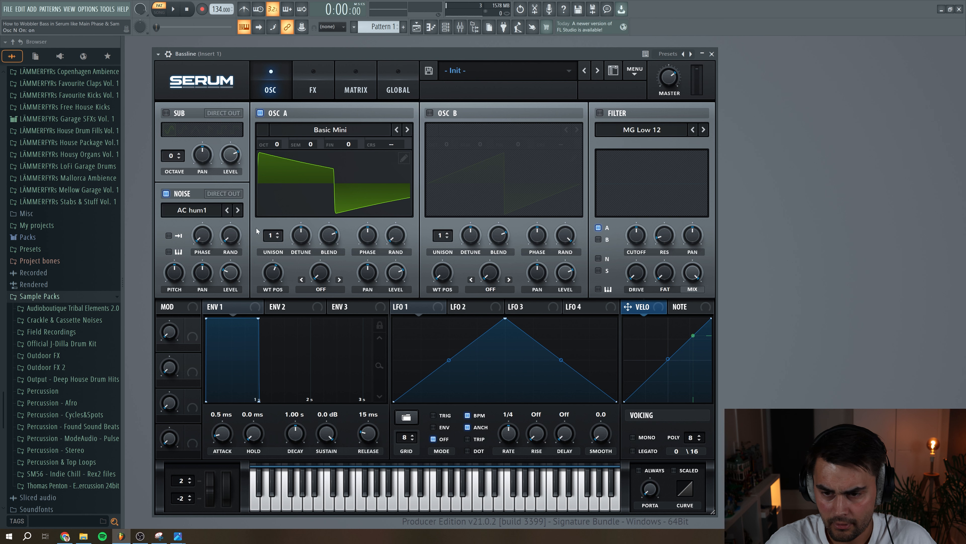
click(165, 216)
mouse_move(194, 223)
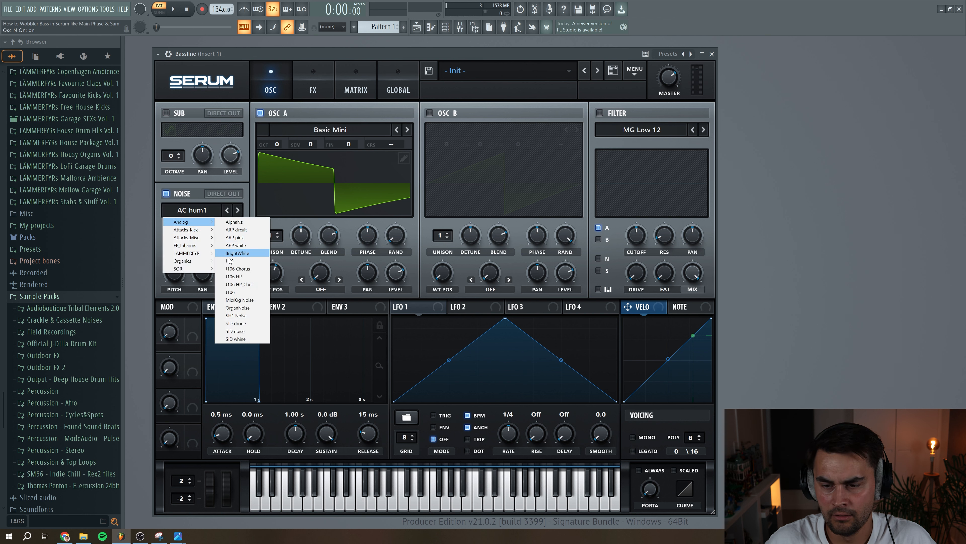
click(238, 253)
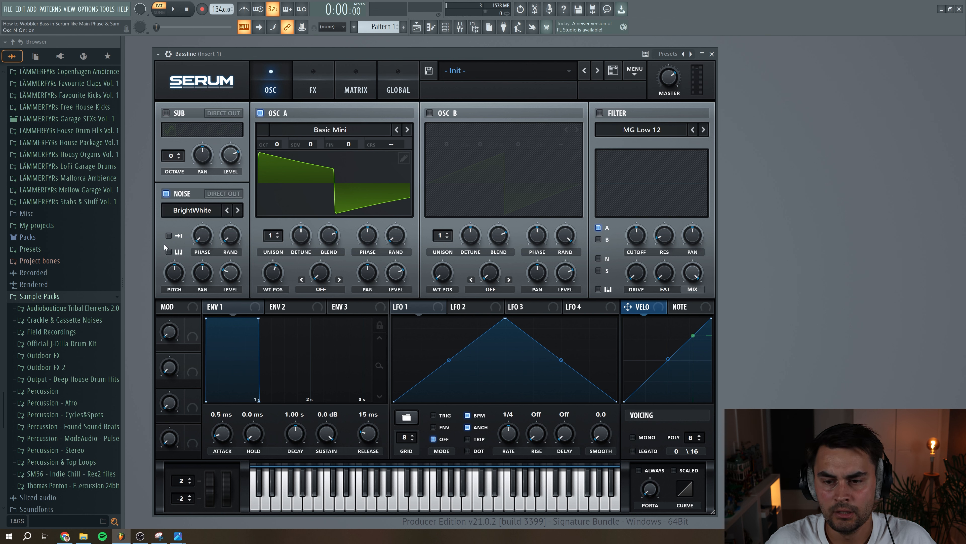
click(168, 236)
drag(230, 280, 230, 275)
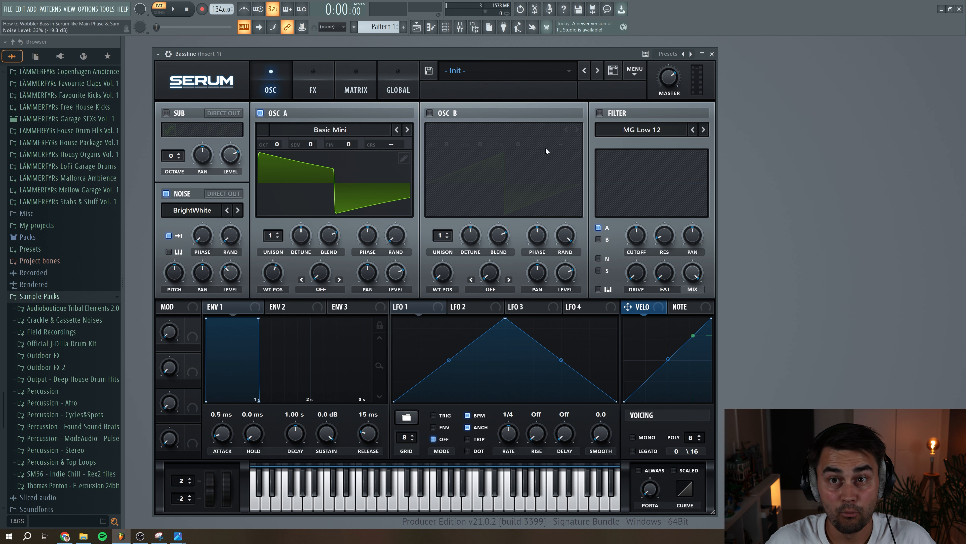
Enable the filter, set its type to MG Low 24 and route the noise oscillator through it
click(600, 113)
click(705, 130)
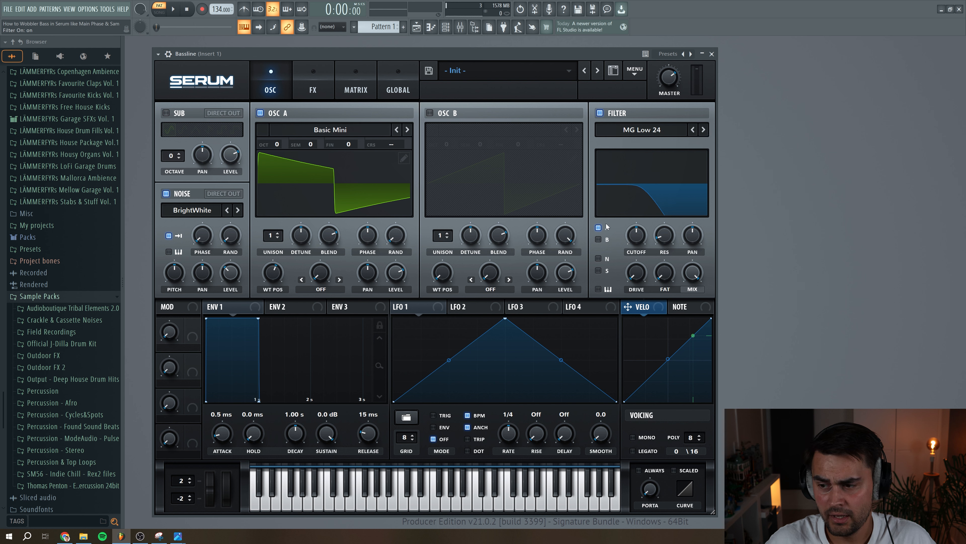
click(598, 259)
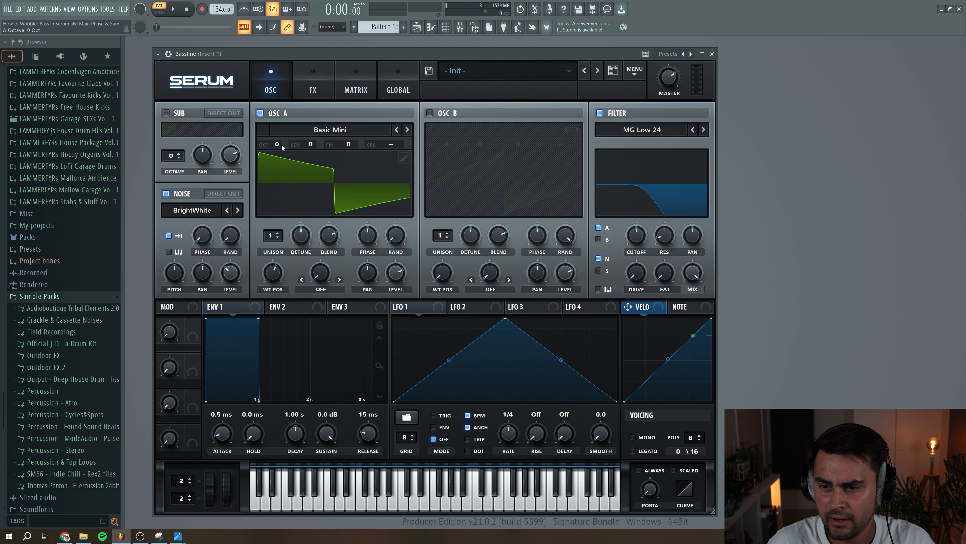
Set oscillator A's octave to -2, audition the pattern, and set Envelope 1's release to 160 ms
mouse_move(276, 144)
drag(278, 148, 285, 190)
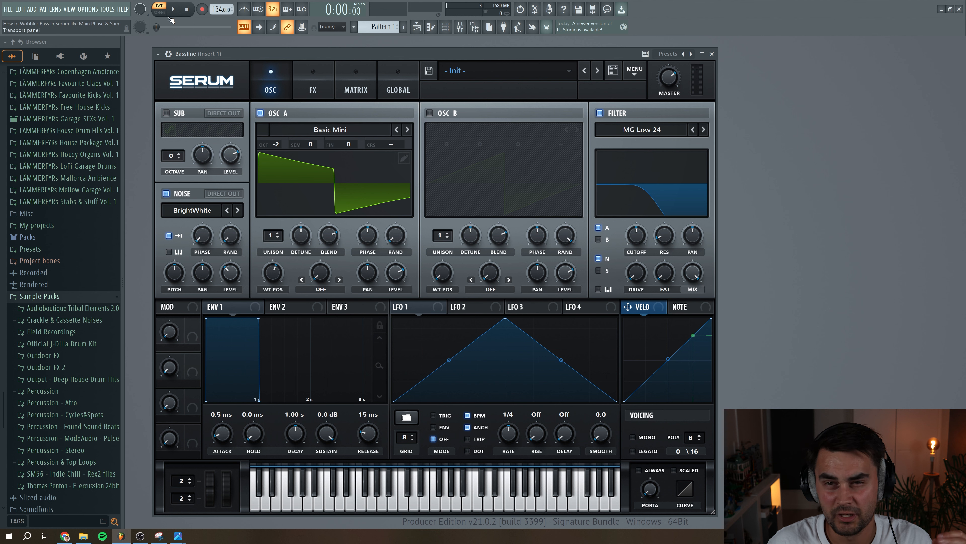
click(175, 12)
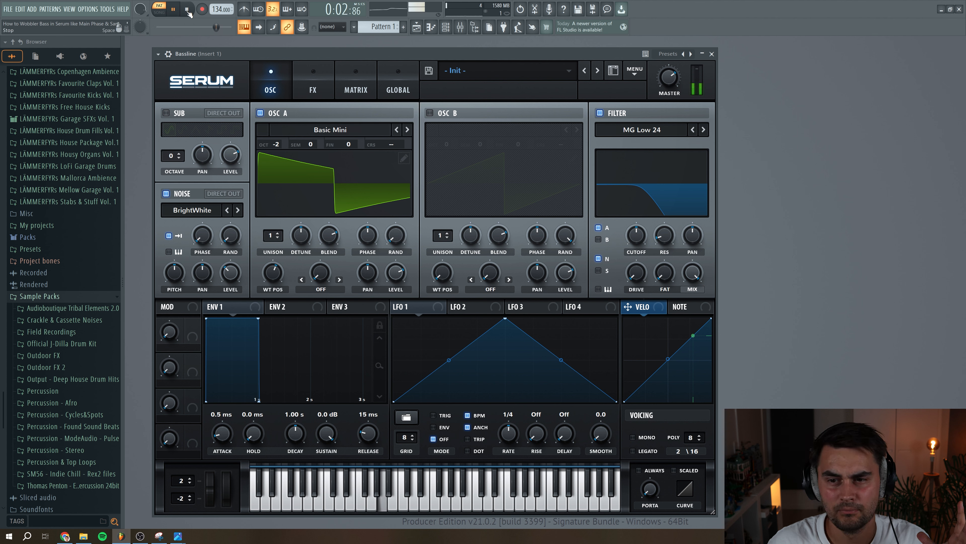
click(188, 12)
drag(367, 434, 372, 432)
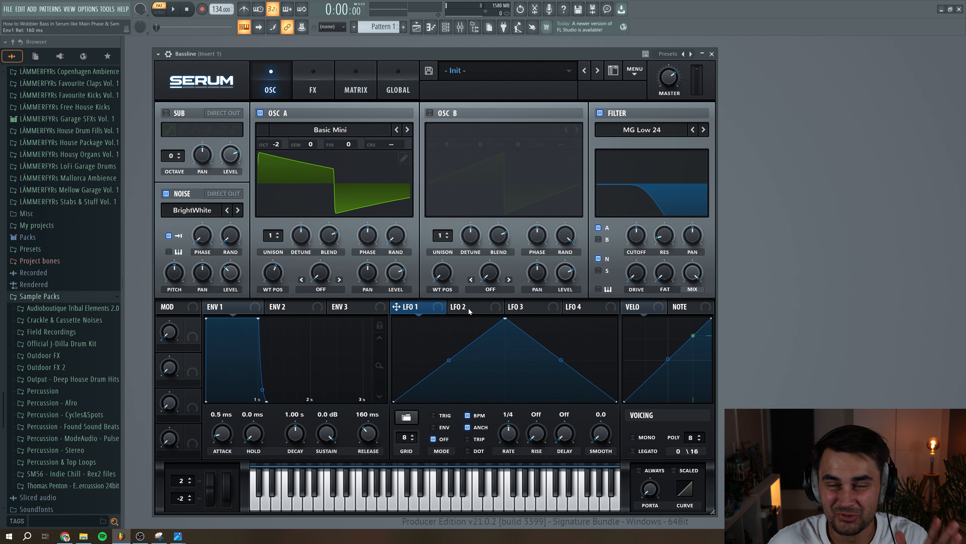
Shape LFO 2 with its peak near the start, in trigger mode and with smoothing at about 28
click(471, 309)
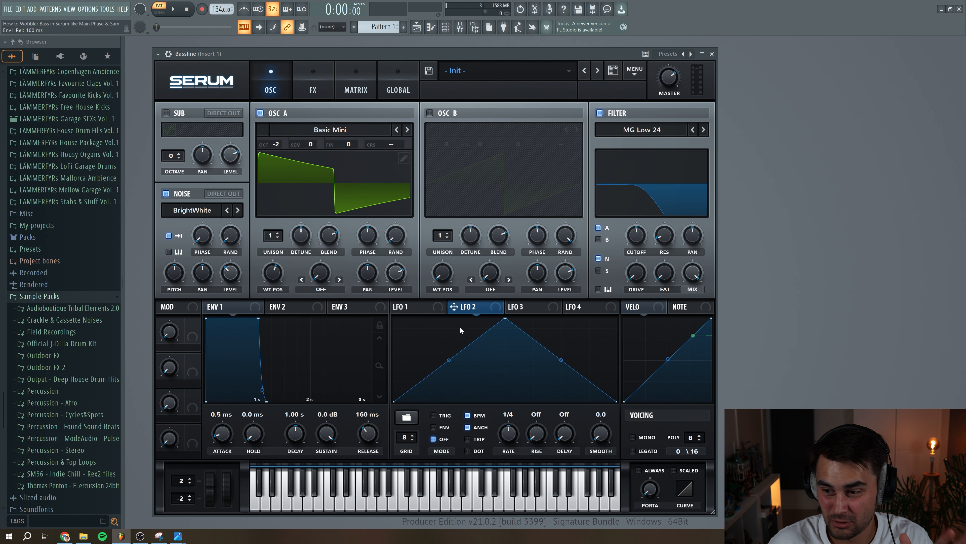
drag(505, 318, 423, 296)
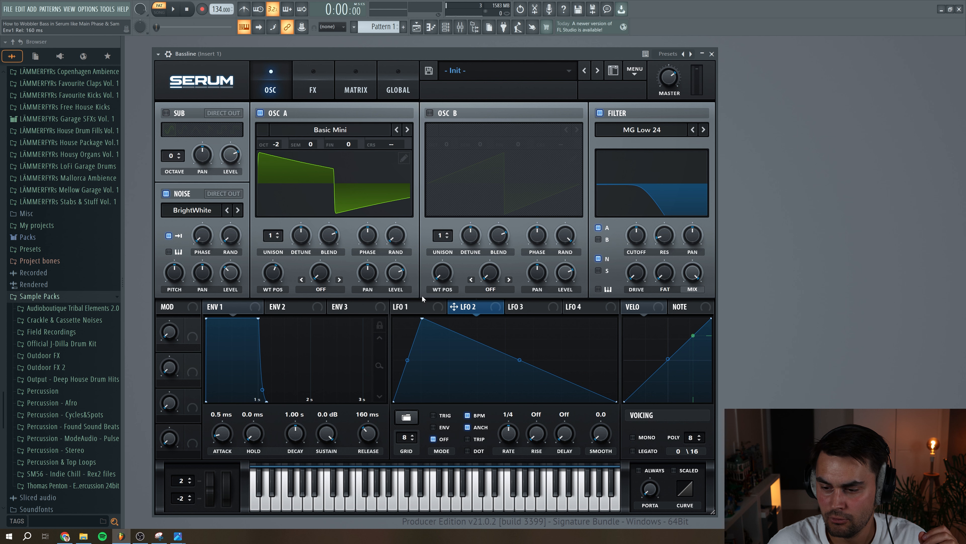
click(436, 417)
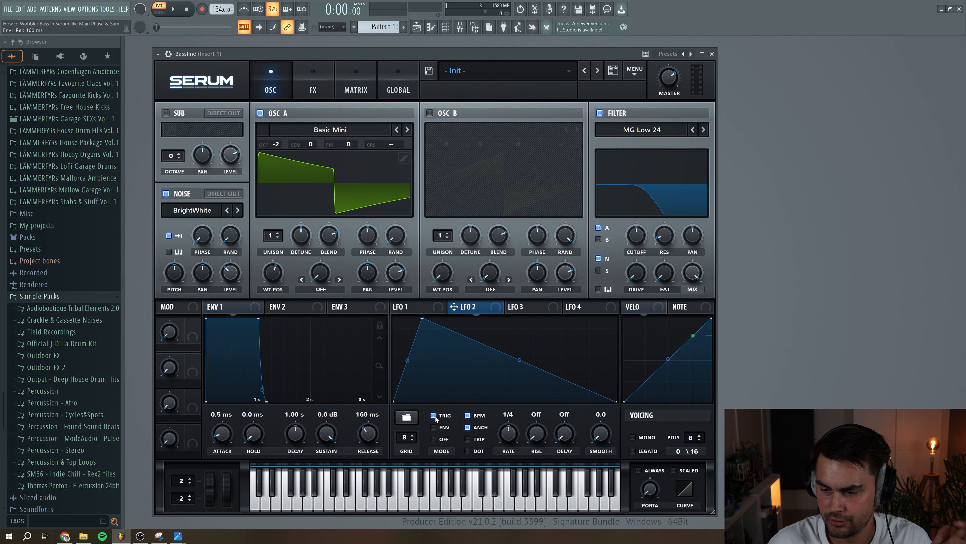
drag(596, 441, 600, 422)
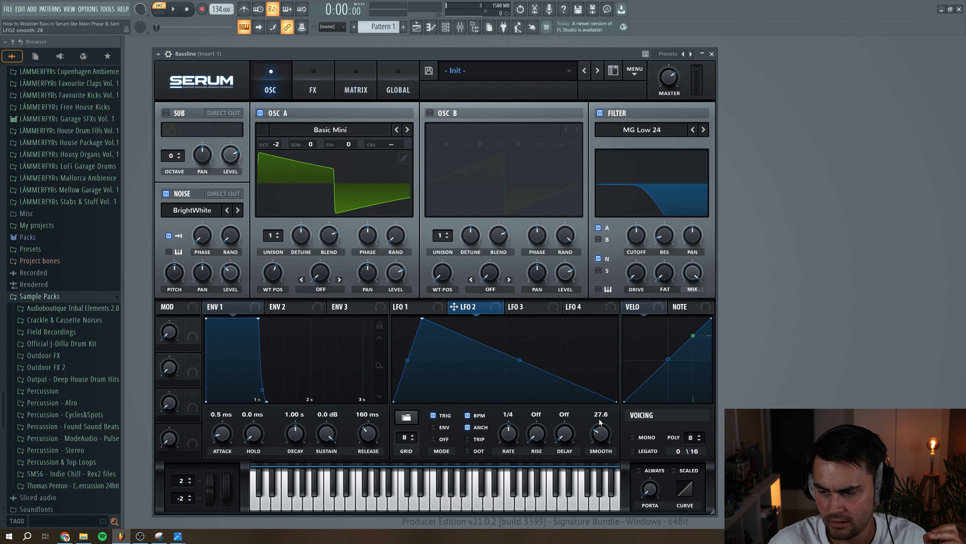
Assign LFO 2 to the filter cutoff at 131 Hz, set resonance to 33% and drive to 29%, and audition the pattern
drag(454, 309, 639, 249)
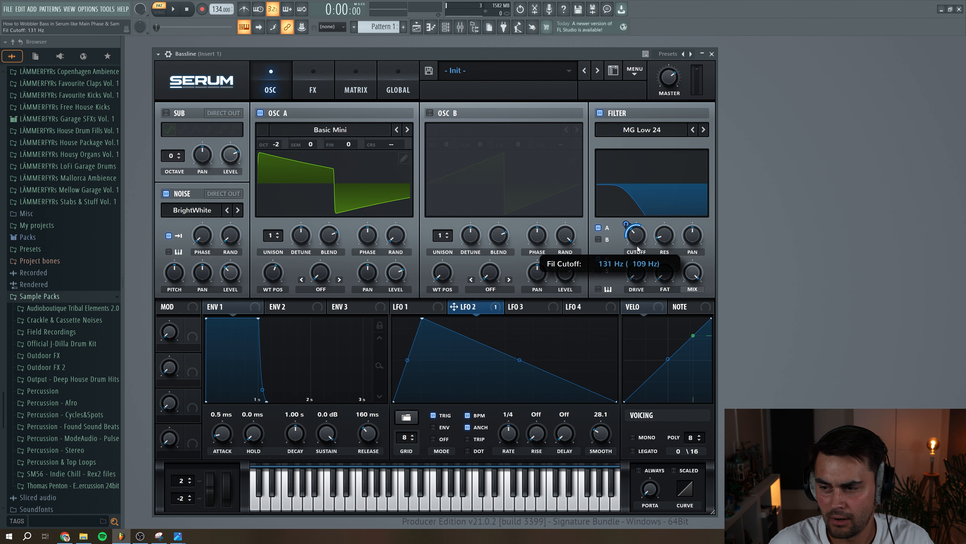
drag(666, 237, 666, 234)
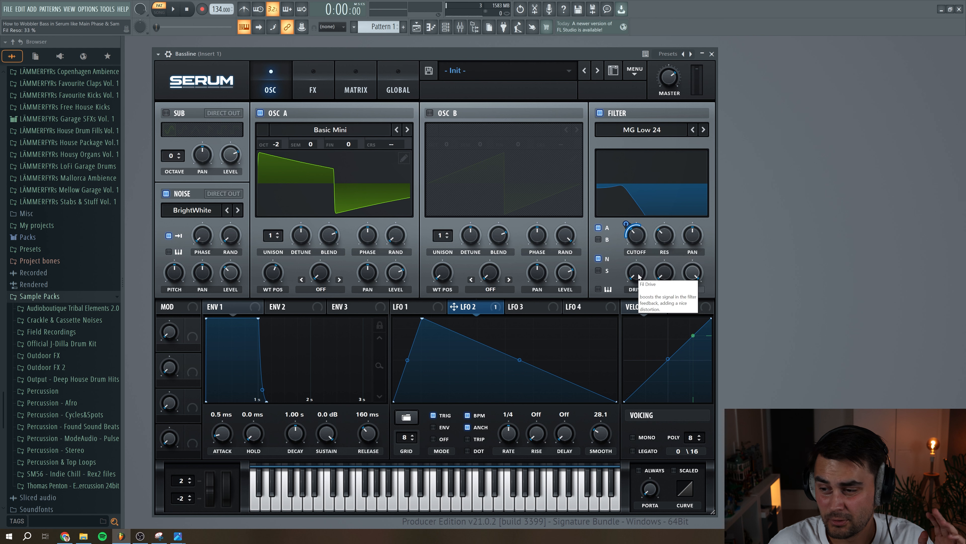
drag(638, 268, 638, 260)
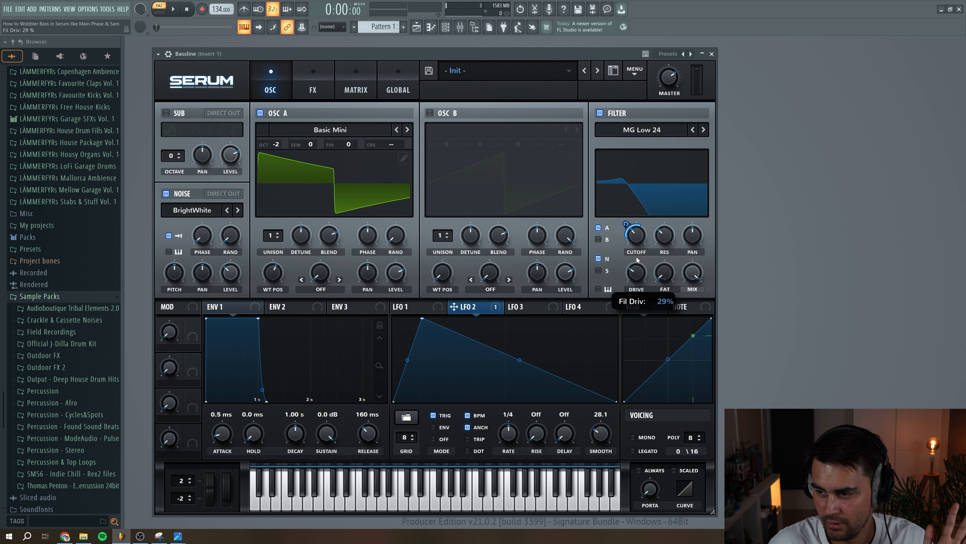
click(173, 10)
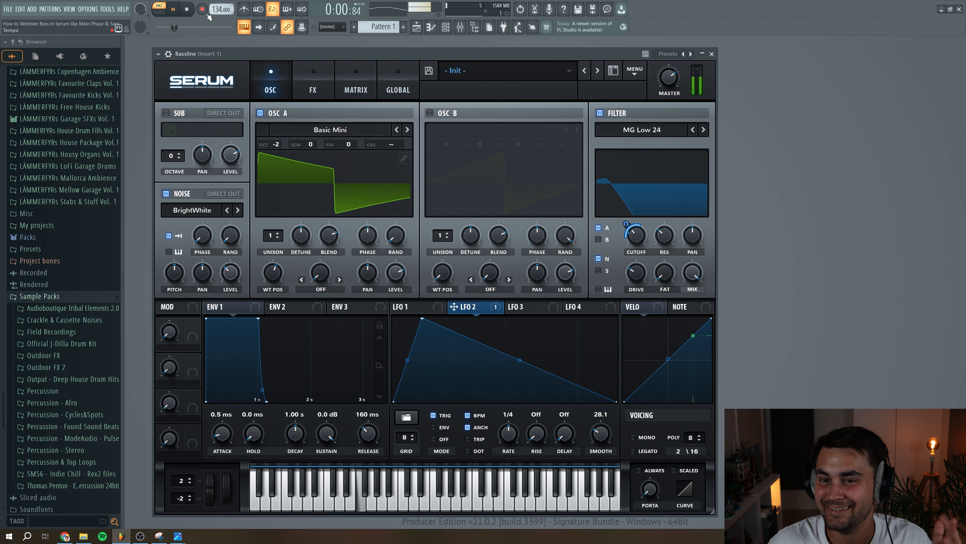
click(191, 11)
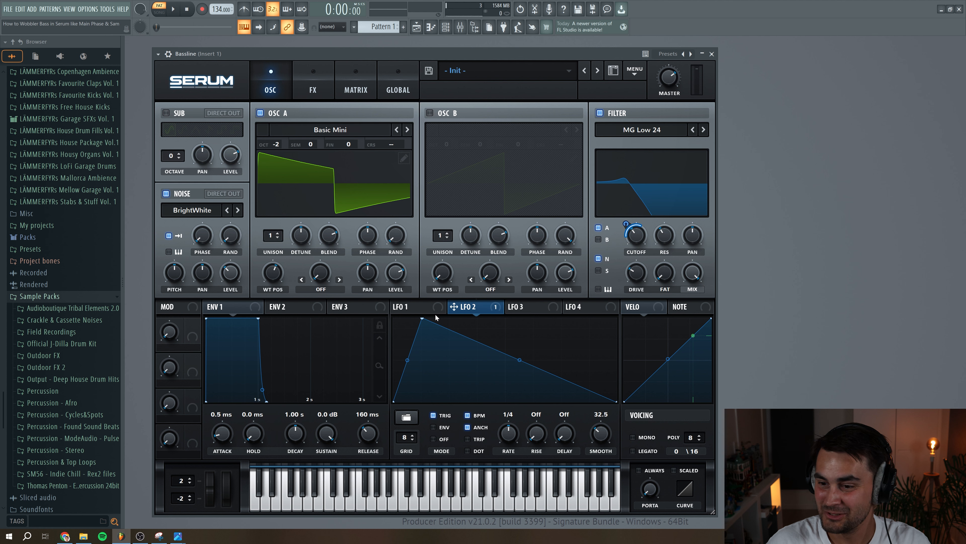
Shape LFO 1 into a descending ramp by moving its peak to the very start, and set its rate to 2 bar
click(414, 309)
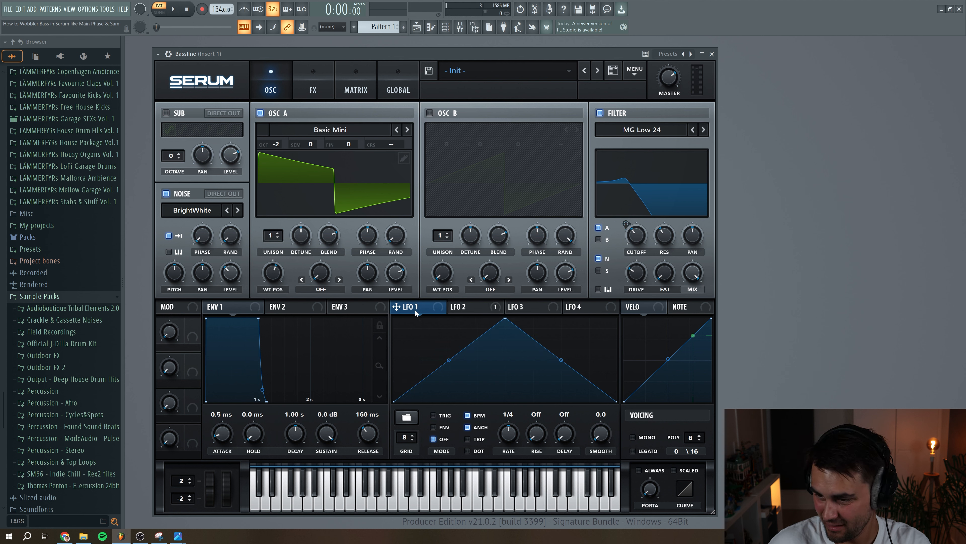
drag(507, 319, 394, 319)
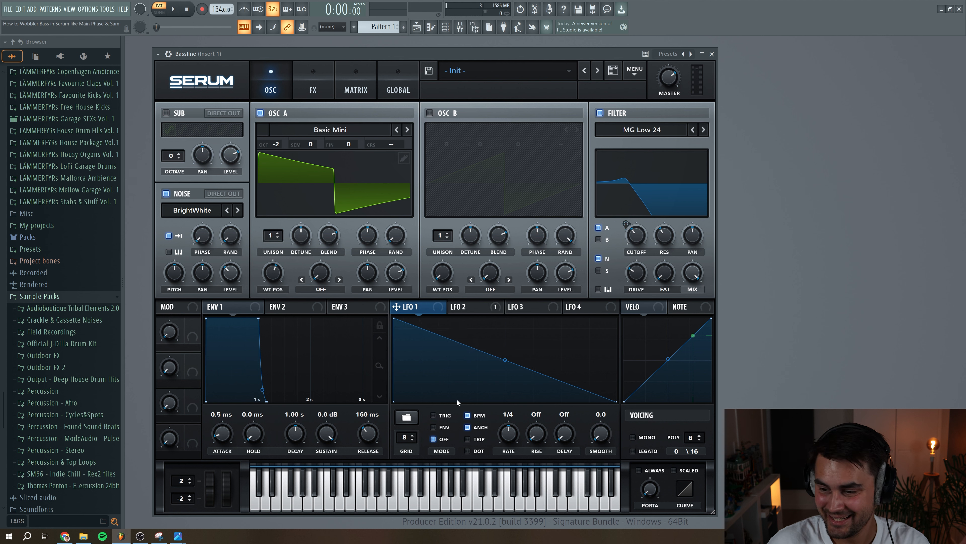
drag(508, 435, 510, 443)
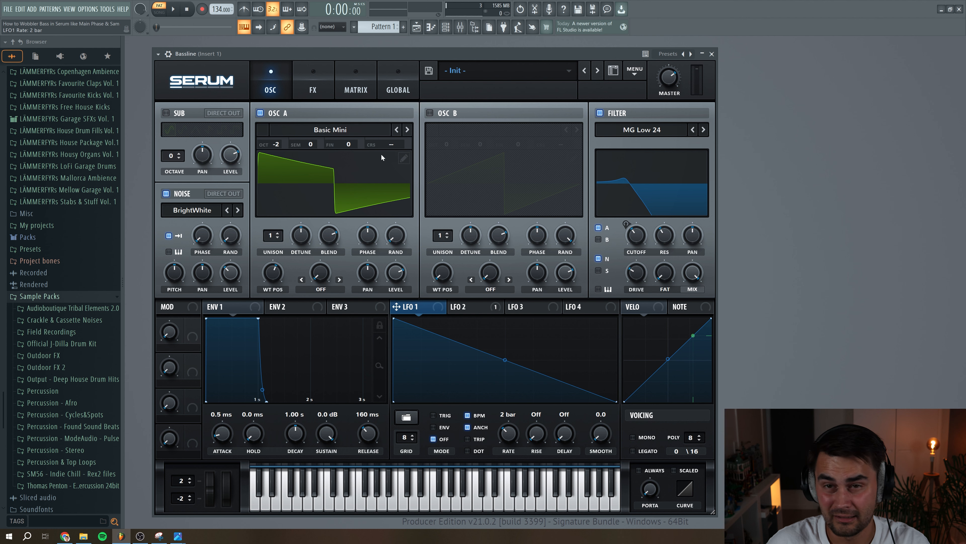
Add a modulation matrix routing from LFO 1 to the global master tuning with an amount of 3, and audition the pattern
click(360, 75)
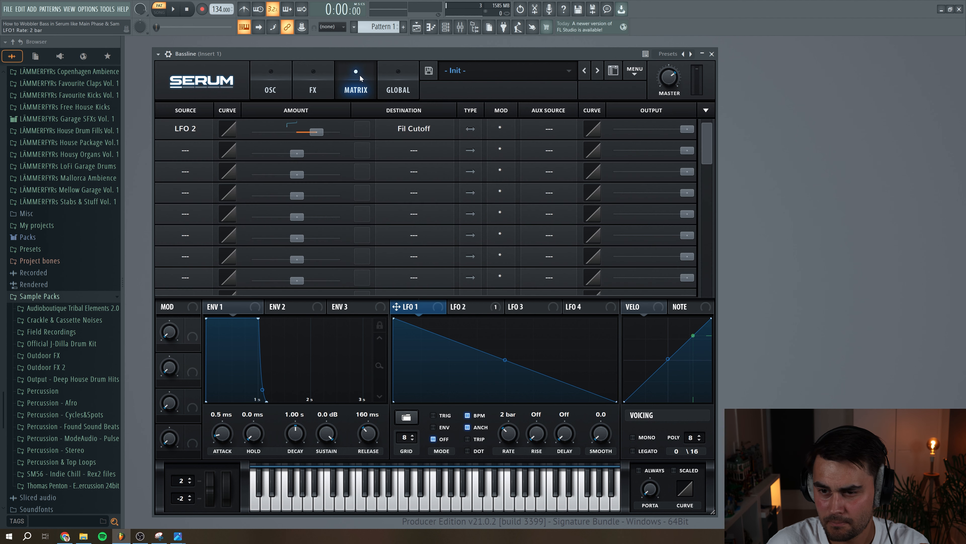
click(190, 151)
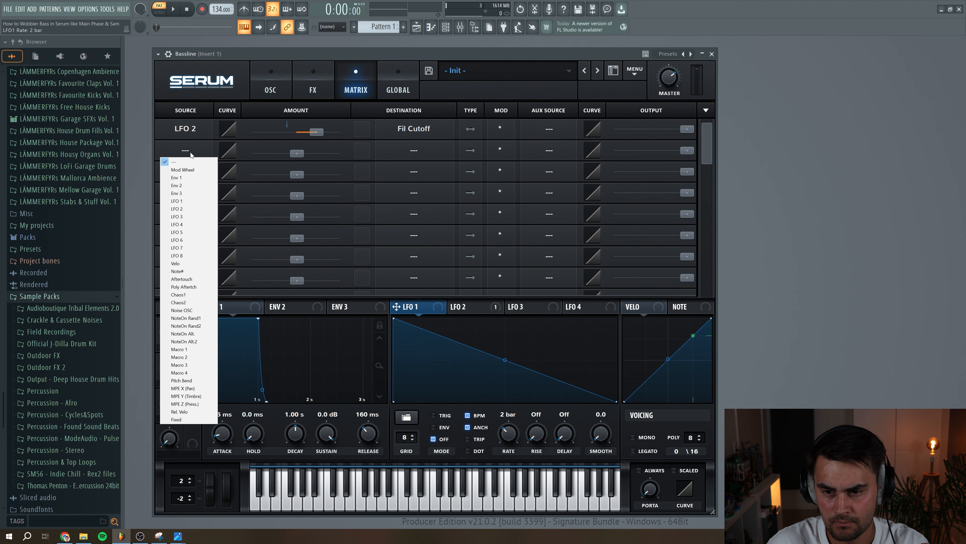
click(182, 202)
click(416, 150)
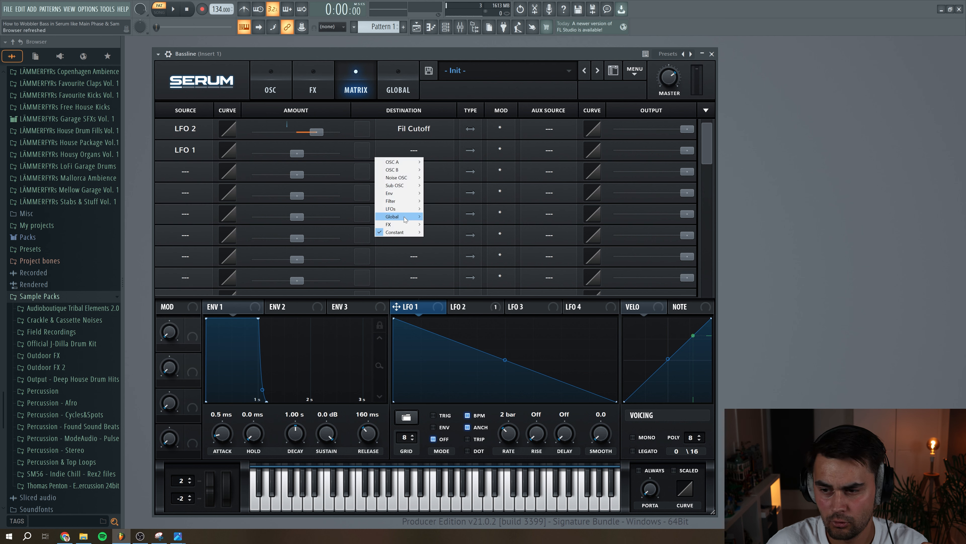
mouse_move(405, 219)
click(439, 217)
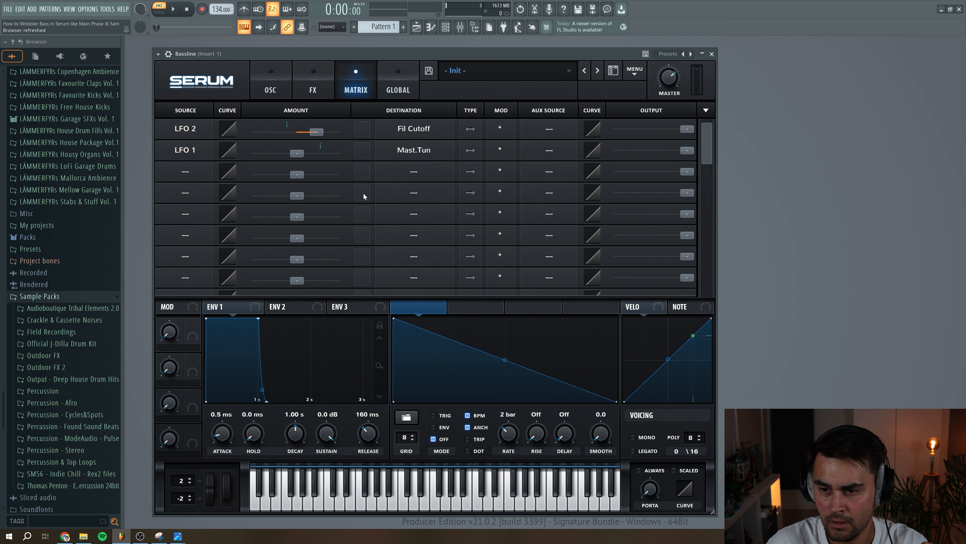
double_click(301, 154)
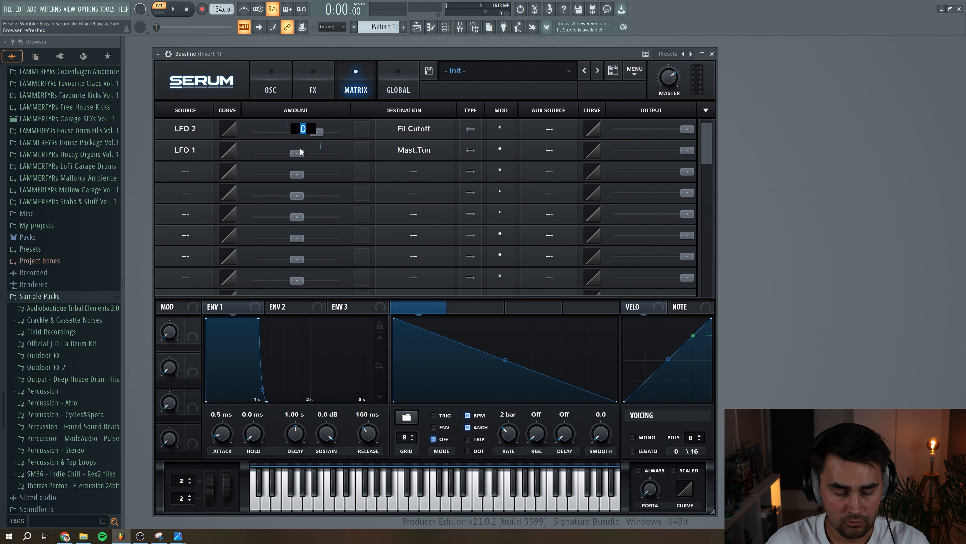
text(3)
key(Return)
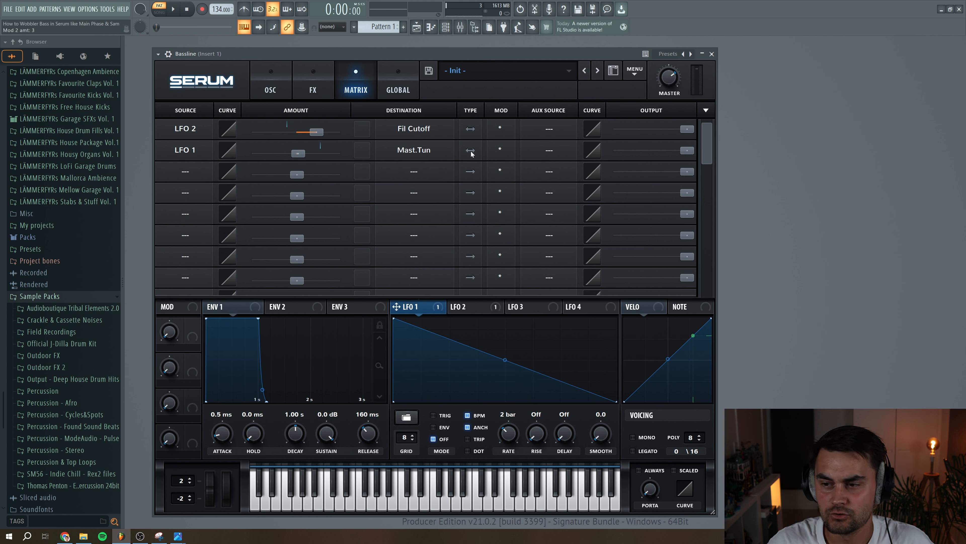
click(175, 11)
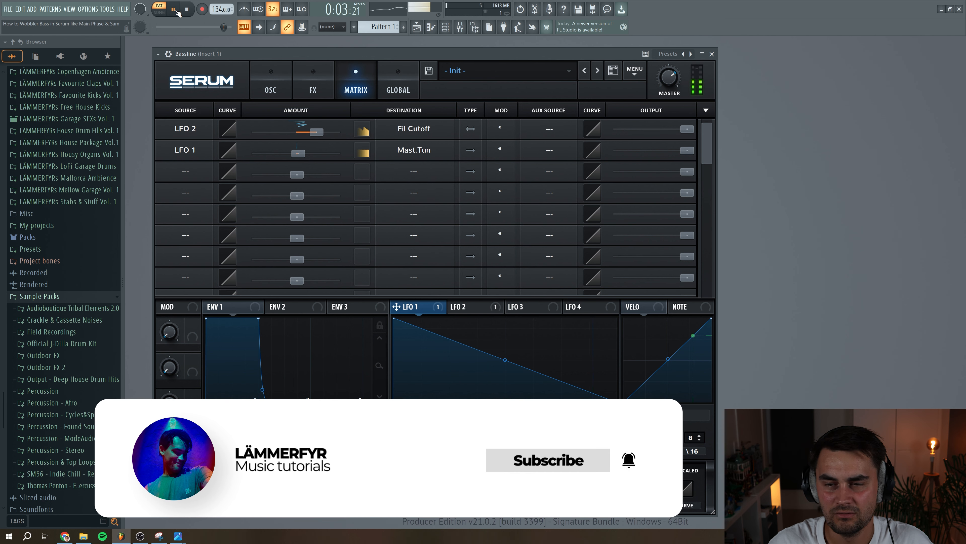
click(191, 11)
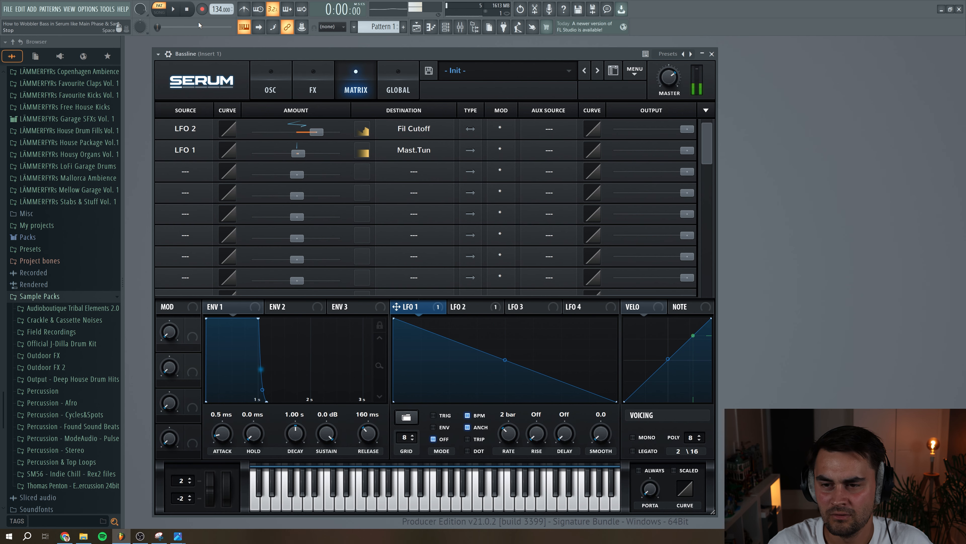
Assign Macro 1 to the filter cutoff with a modulation amount of 43 and Macro 2 to the filter resonance
click(270, 90)
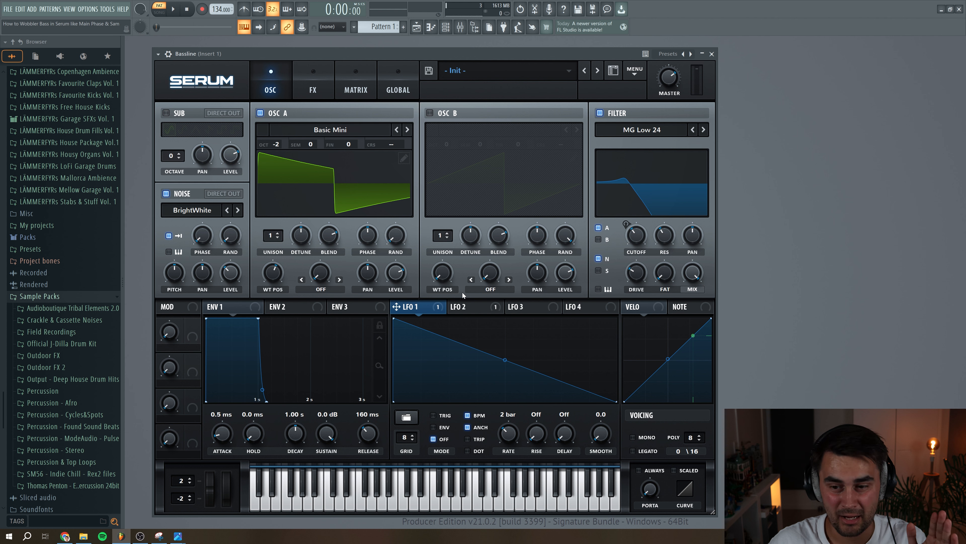
drag(192, 332, 638, 235)
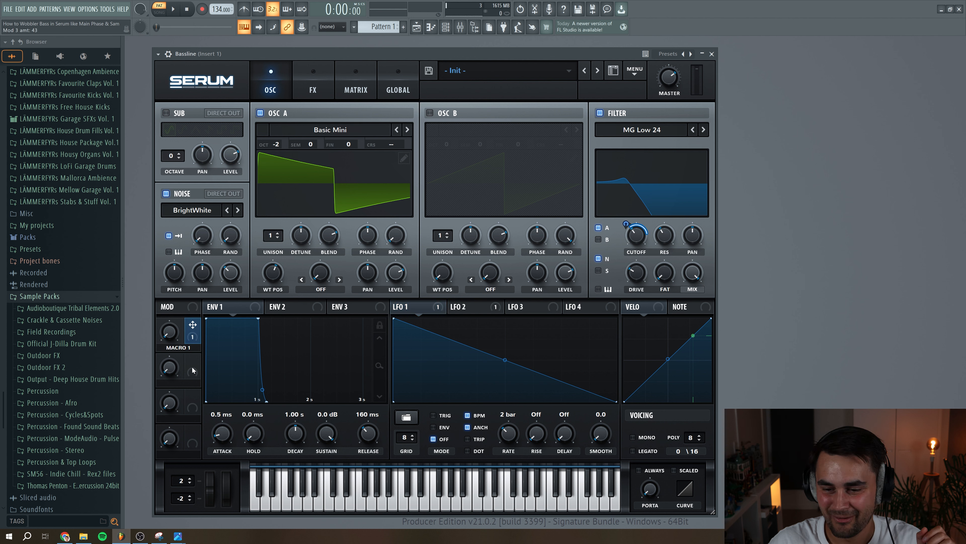
drag(194, 357, 659, 234)
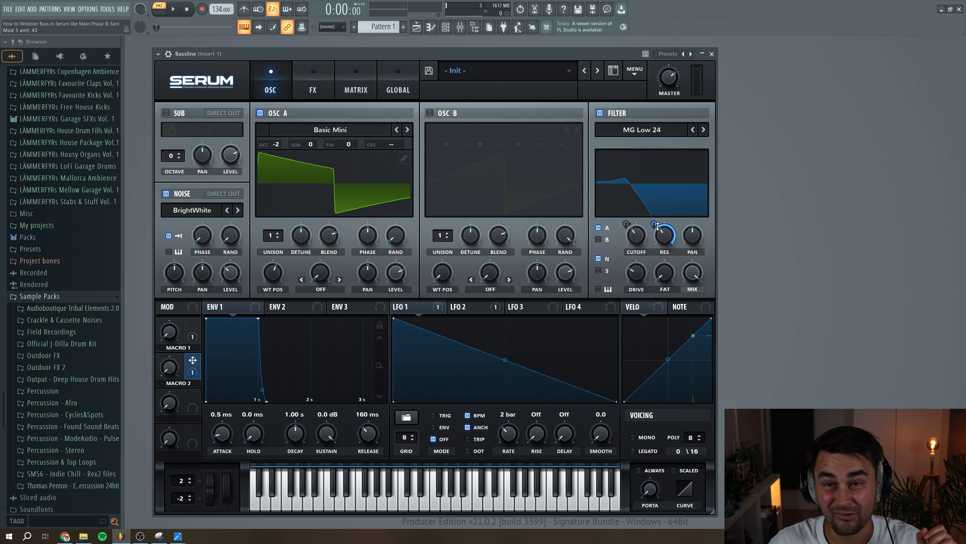
Rename Macro 1 to FLTR and Macro 2 to RES, and audition the macros over the playing pattern
double_click(179, 347)
drag(197, 349, 137, 344)
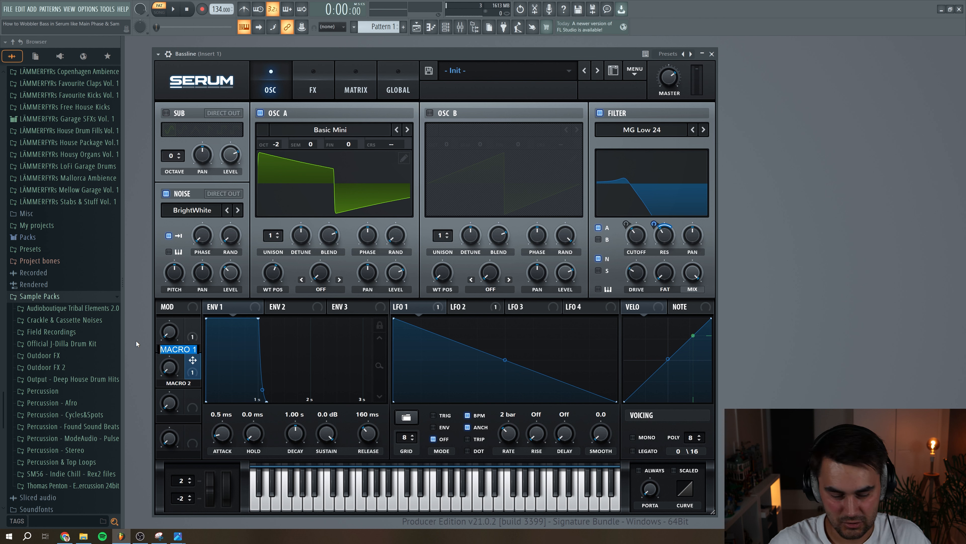
text(FLTR)
key(Tab)
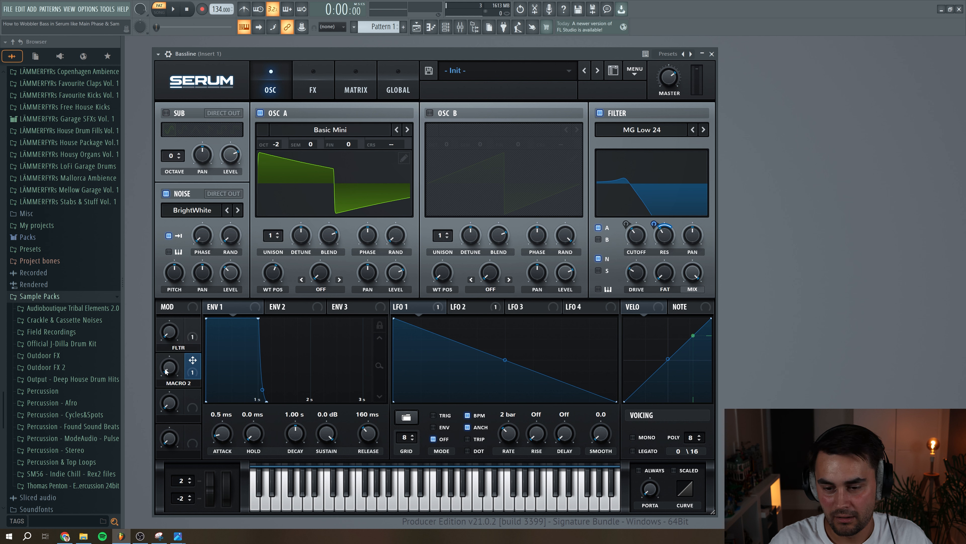
text(RES)
key(Return)
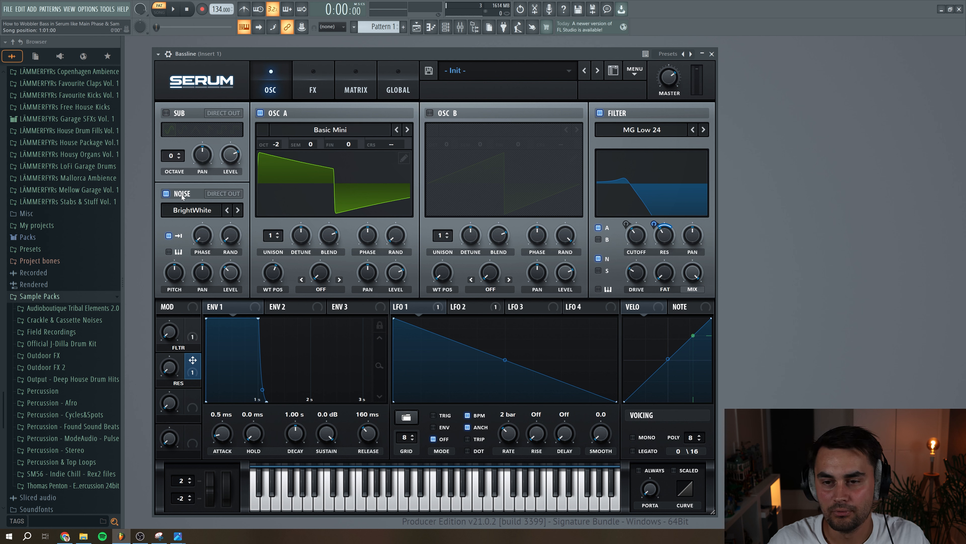
key(space)
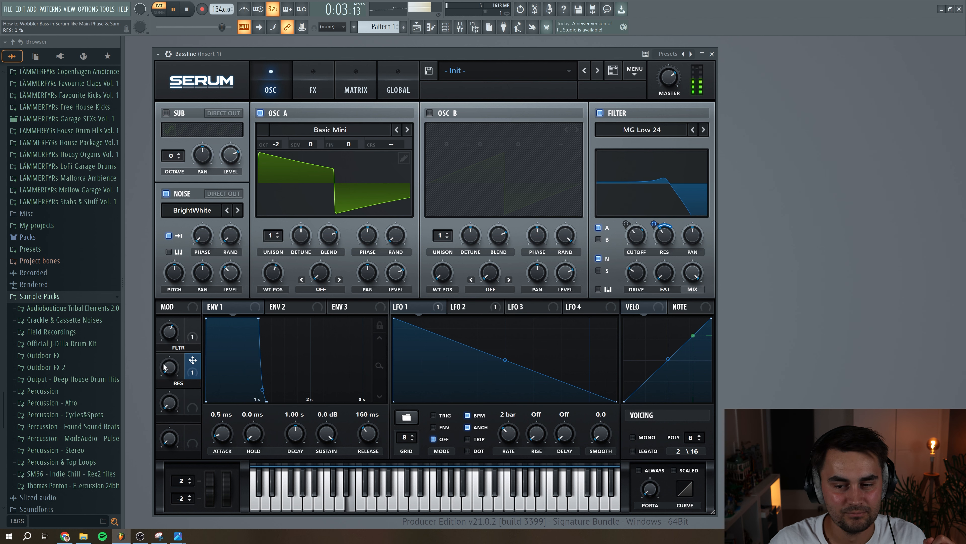
click(187, 10)
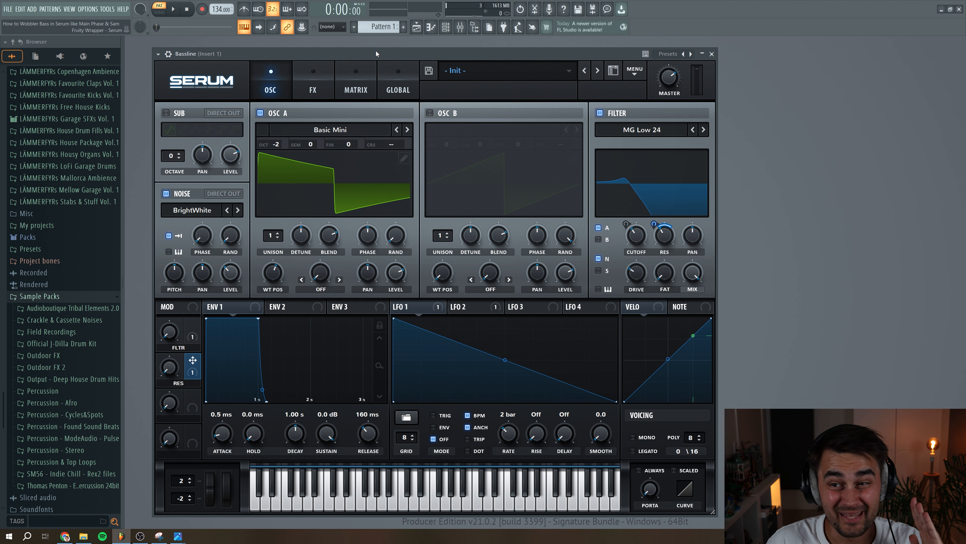
Enable the Hyper/Dimension effect with Retrig on, the Hyper mix at 22%, a larger Dimension size and the Dimension mix at 19%
click(319, 79)
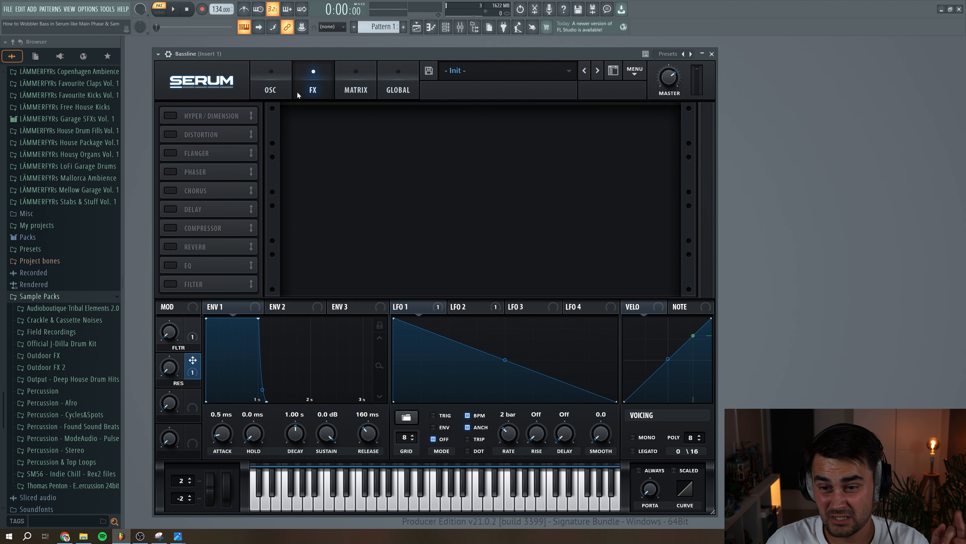
click(171, 115)
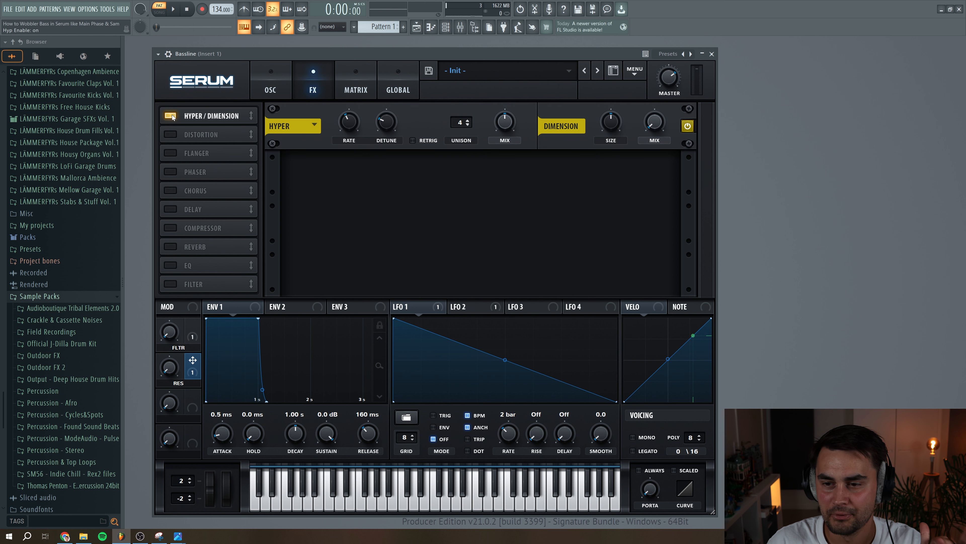
click(412, 141)
drag(504, 124, 503, 138)
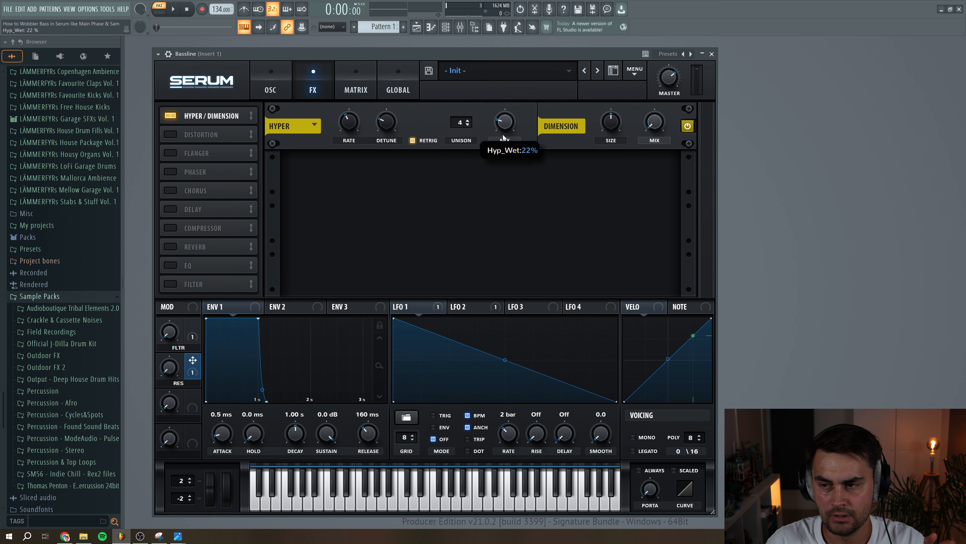
drag(612, 125, 658, 117)
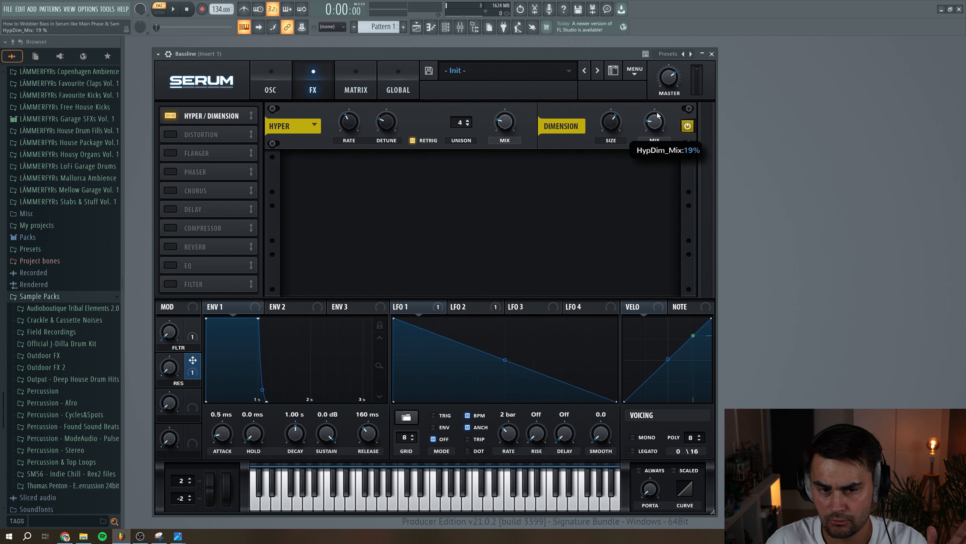
Enable the Chorus effect with its low-pass filter at 20000 Hz and mix at 25%, and audition the pattern
click(170, 190)
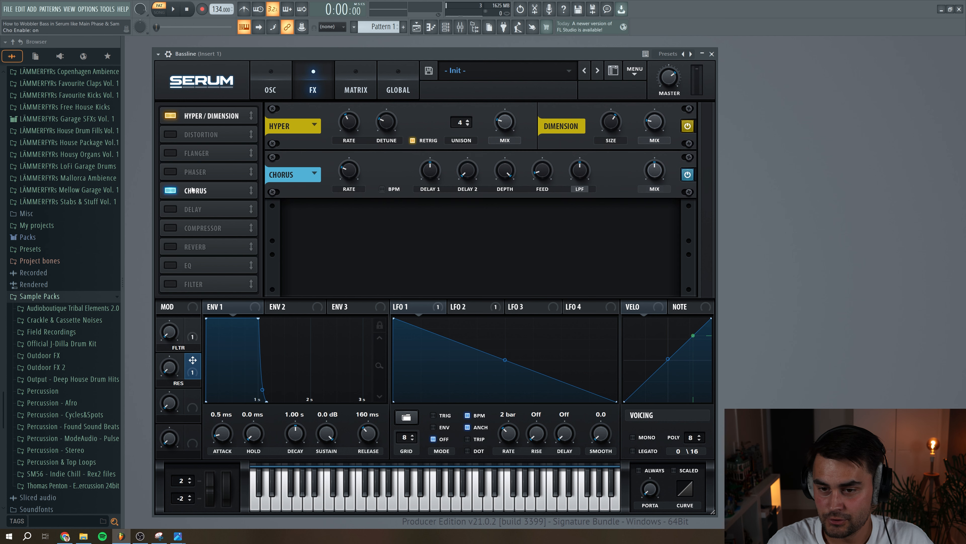
drag(431, 171, 432, 170)
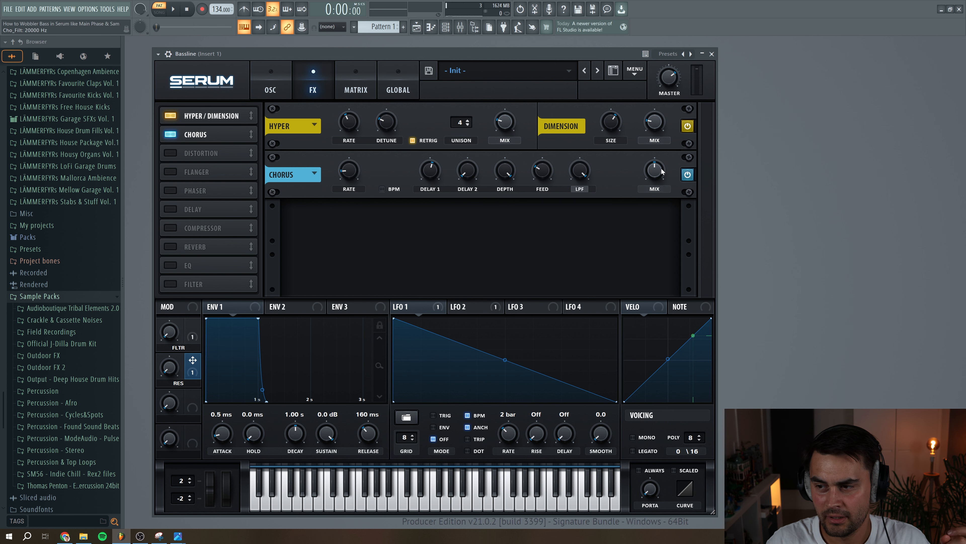
mouse_move(660, 172)
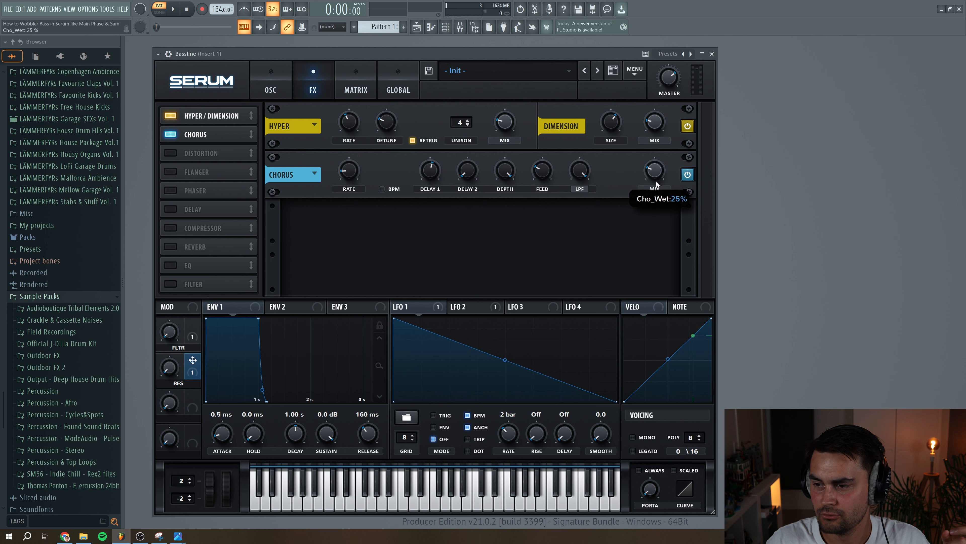
click(174, 9)
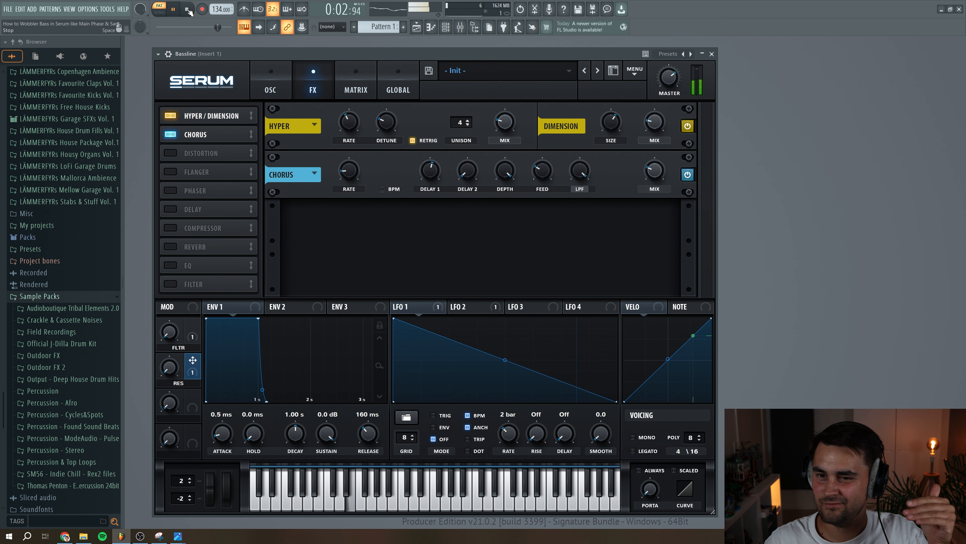
click(188, 10)
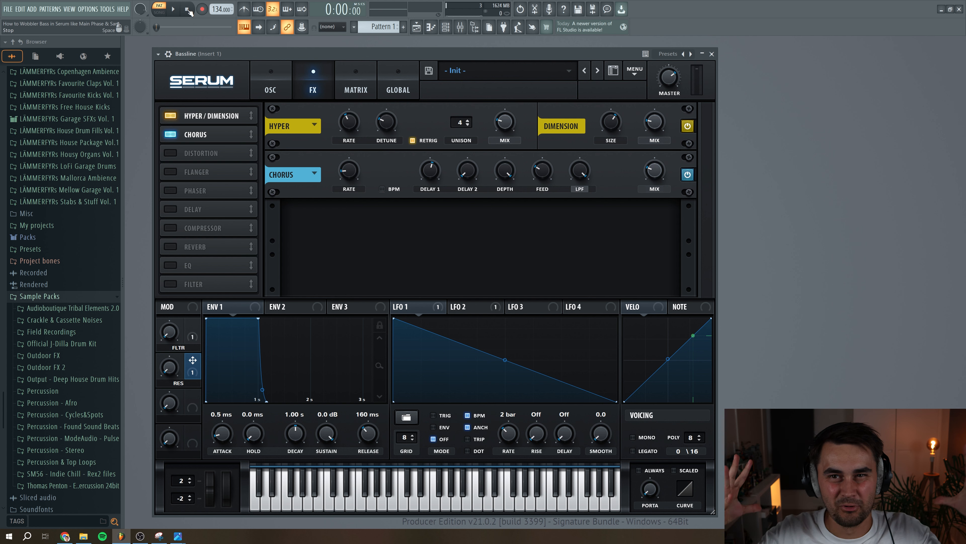
Enable the Distortion effect in Downsample mode with the drive at 14% and the mix at 0%
click(170, 153)
click(360, 226)
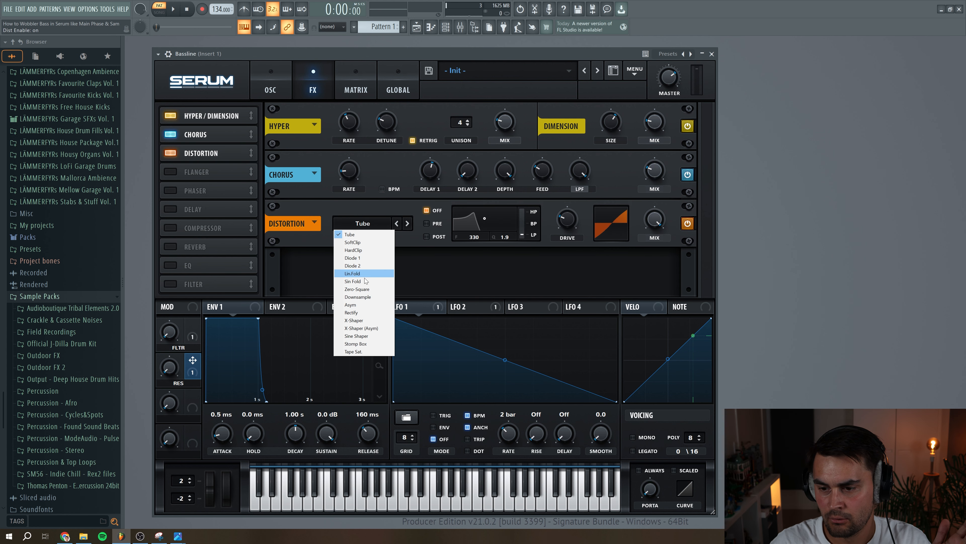
click(364, 297)
mouse_move(568, 224)
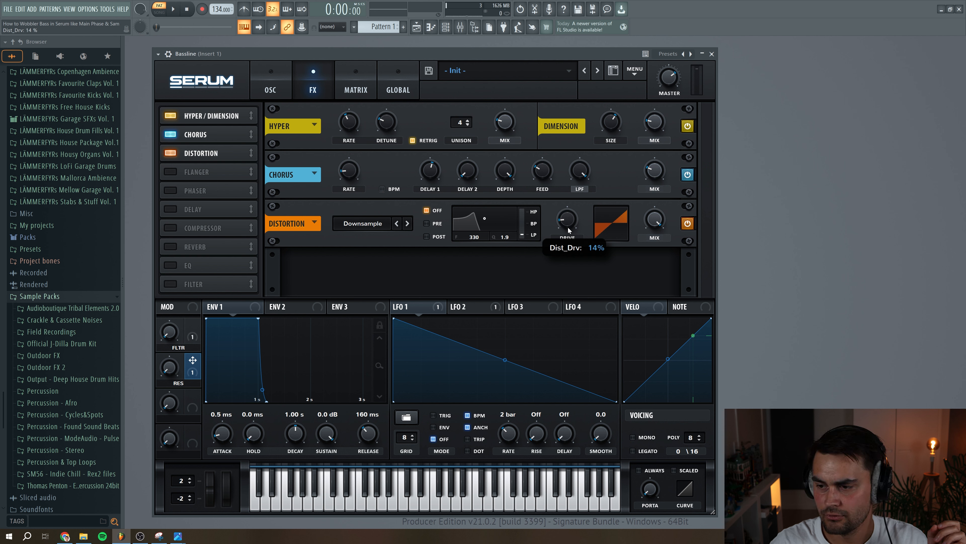
drag(655, 232, 660, 241)
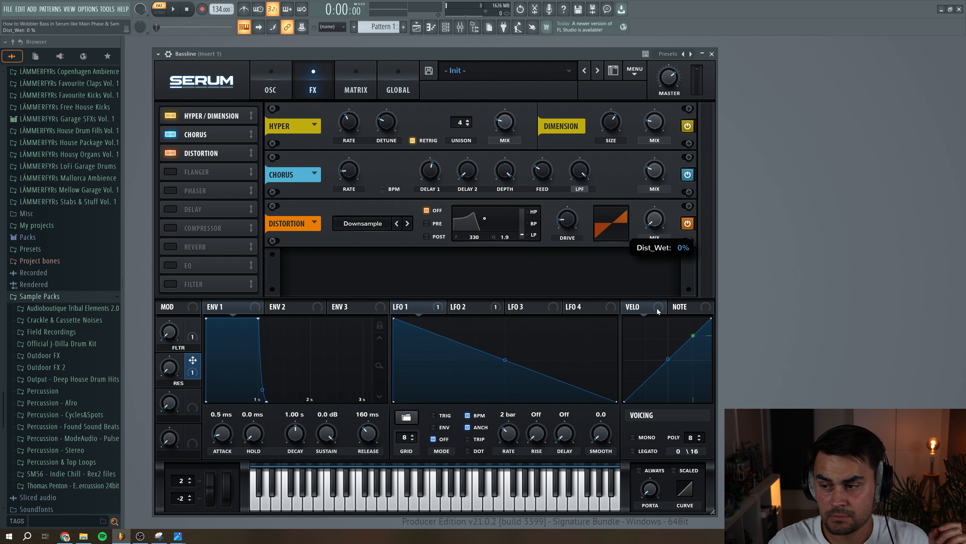
Assign LFO 2 to the distortion mix with an amount of 18 and set the drive to 18% while auditioning the pattern
click(461, 307)
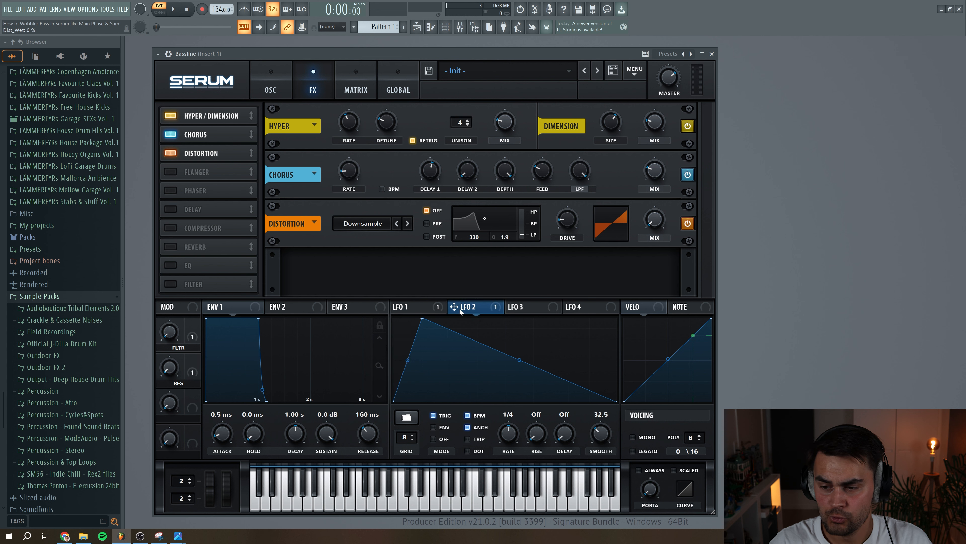
drag(492, 300, 645, 210)
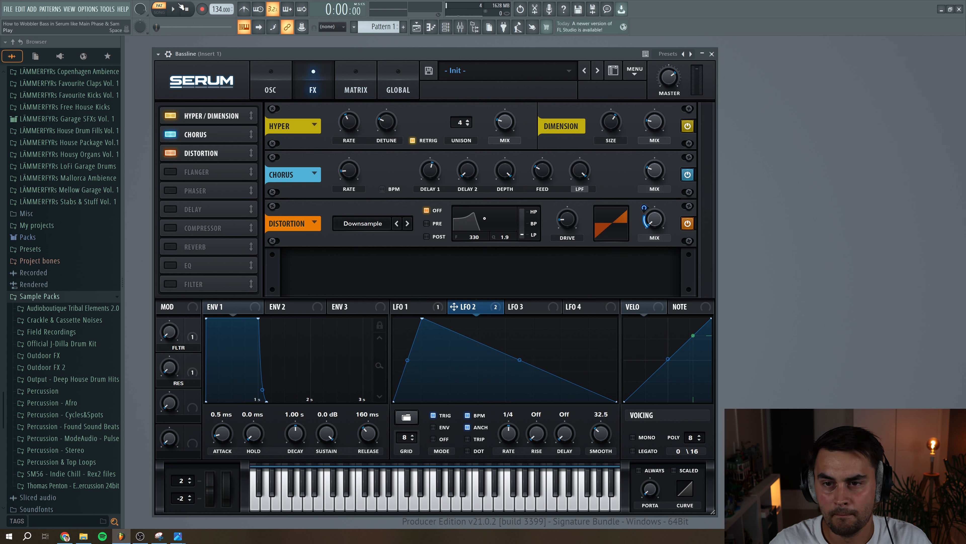
key(space)
drag(645, 208, 648, 199)
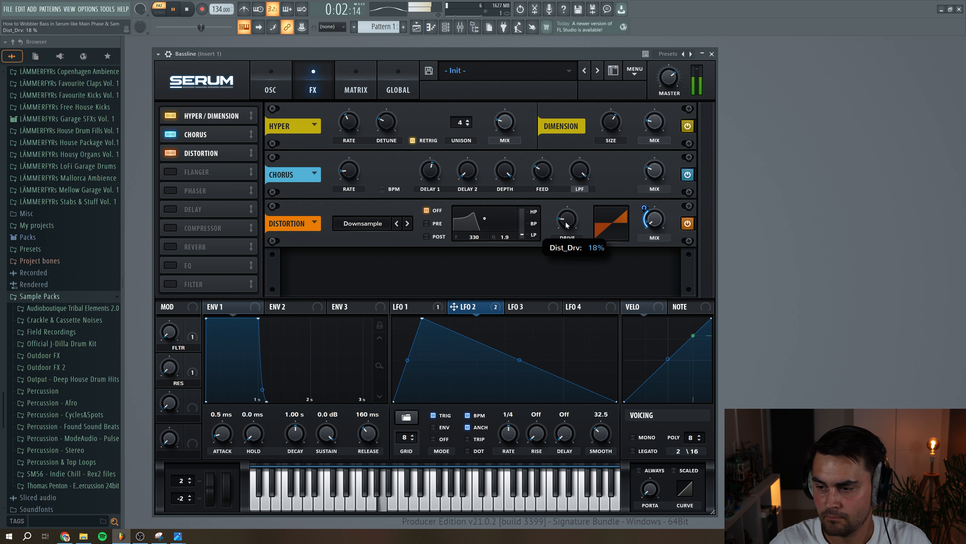
drag(645, 208, 646, 214)
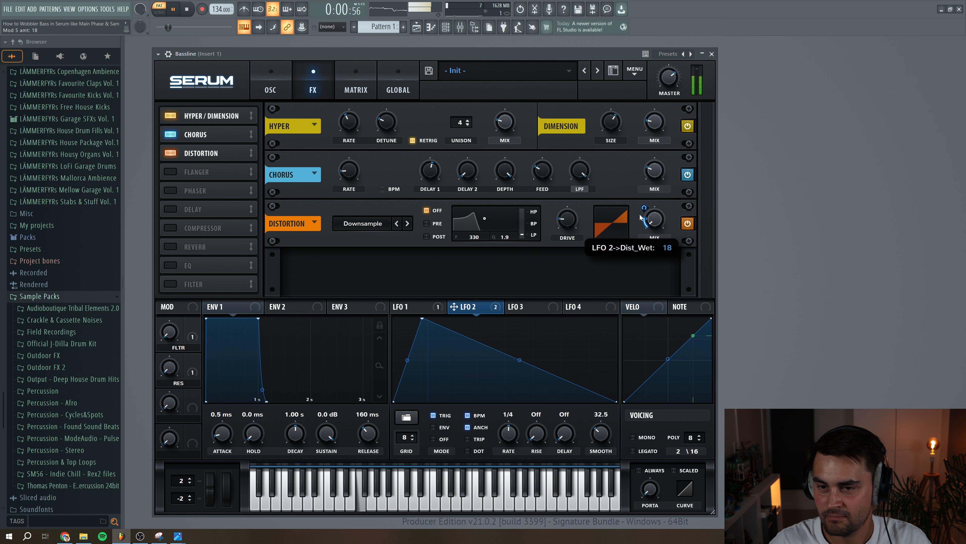
key(space)
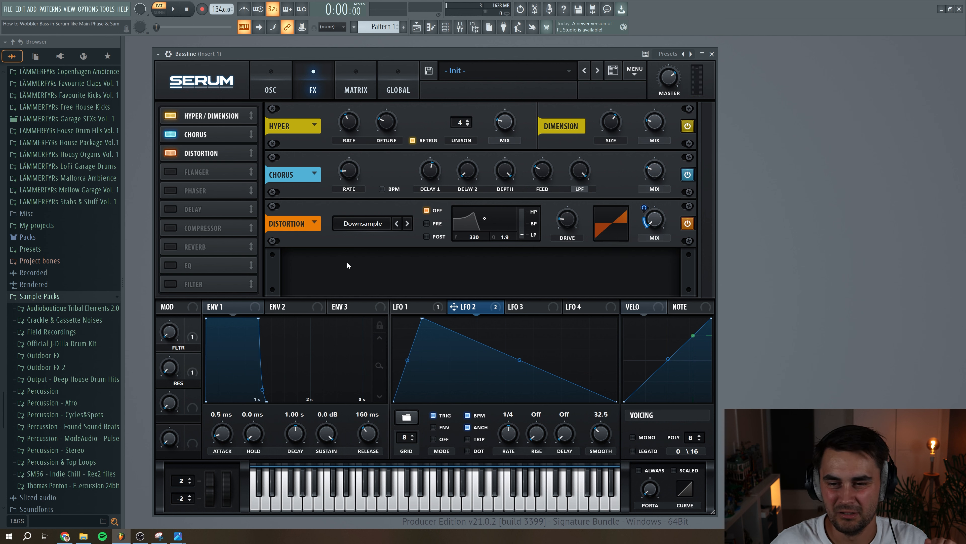
Enable the Compressor effect and set its gain to 3.9 dB while auditioning the pattern
click(172, 227)
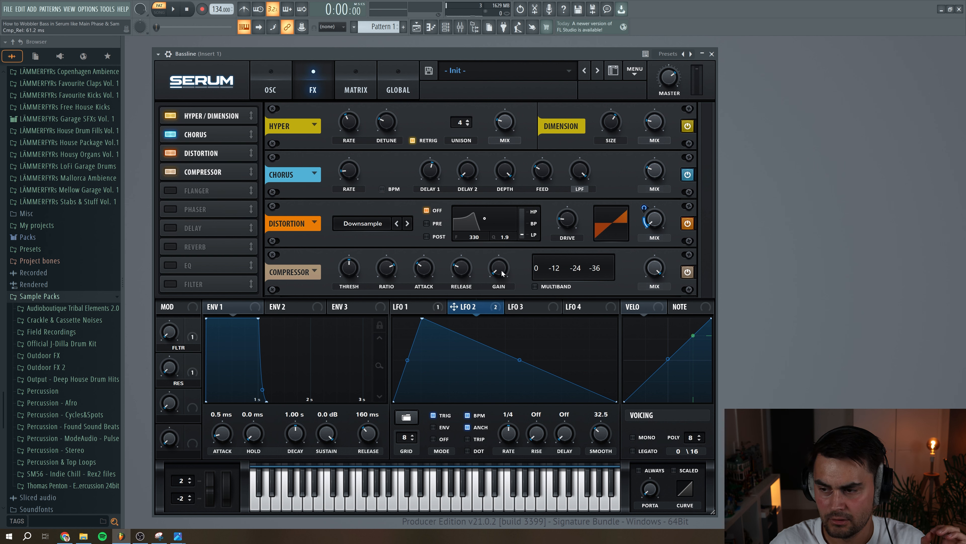
key(space)
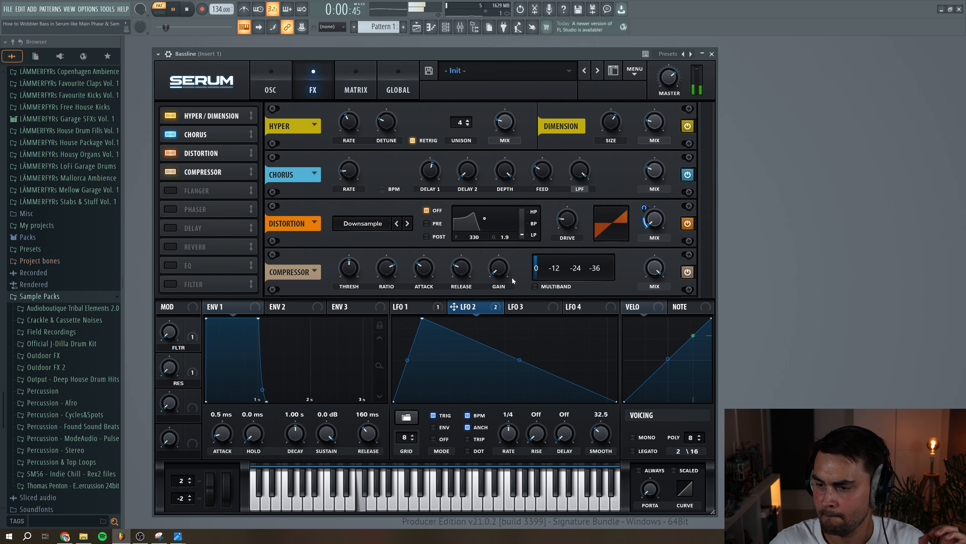
scroll(495, 267, up, 3)
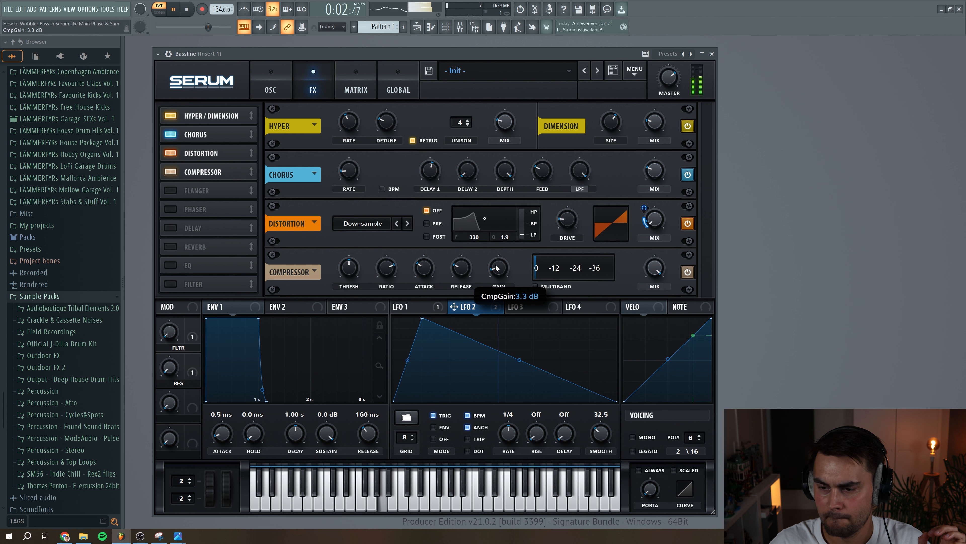
scroll(496, 267, up, 1)
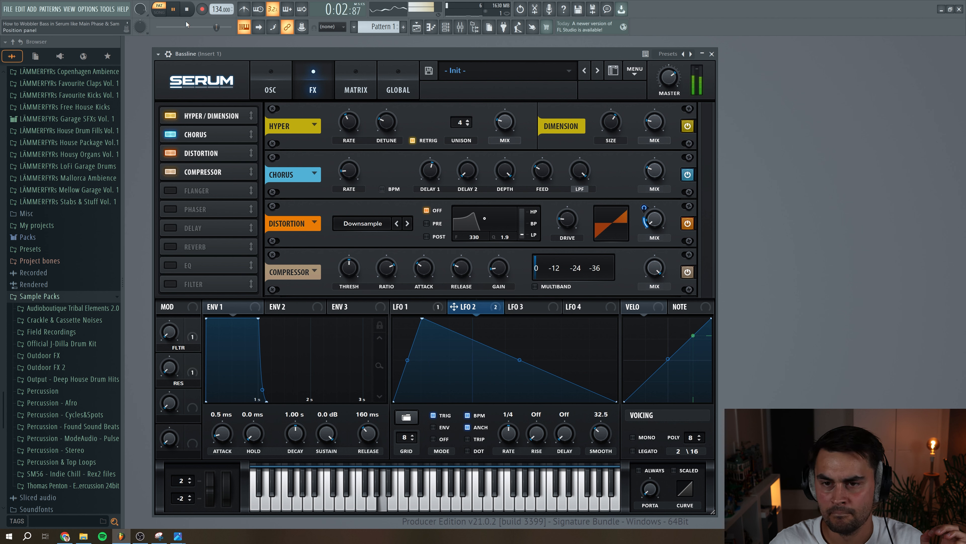
key(space)
click(499, 271)
click(498, 272)
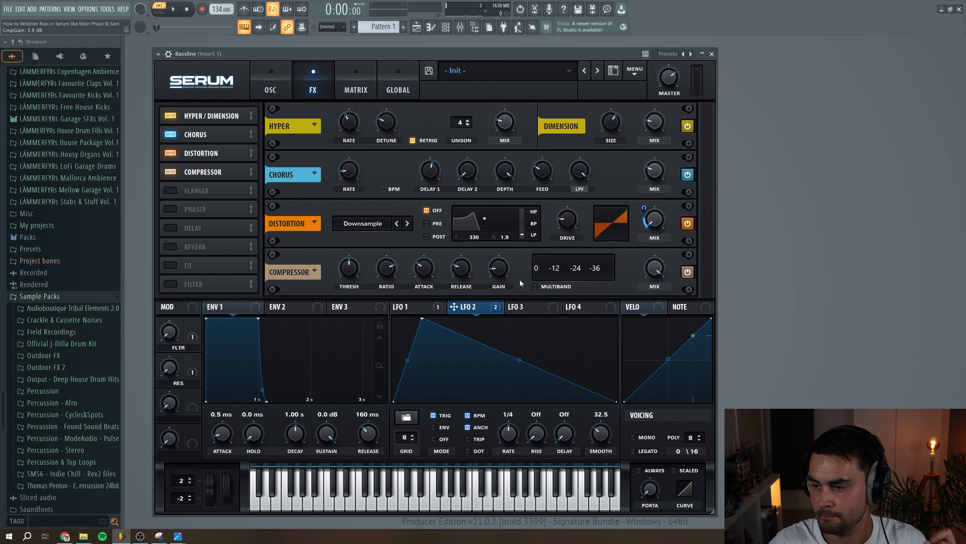
Enable the EQ effect with a low-band gain of 2.1 dB and a high-band gain of 6.1 dB, and audition the pattern
click(172, 265)
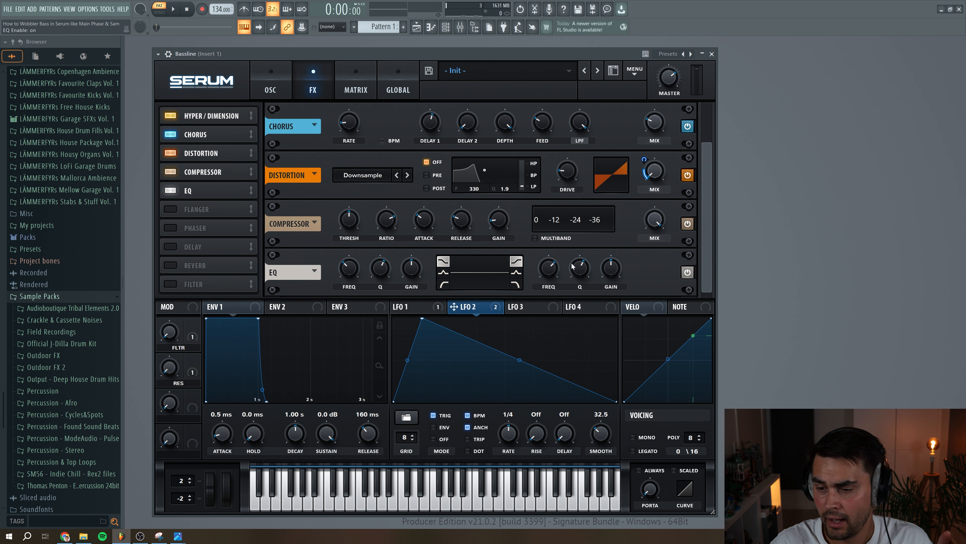
drag(414, 271, 414, 270)
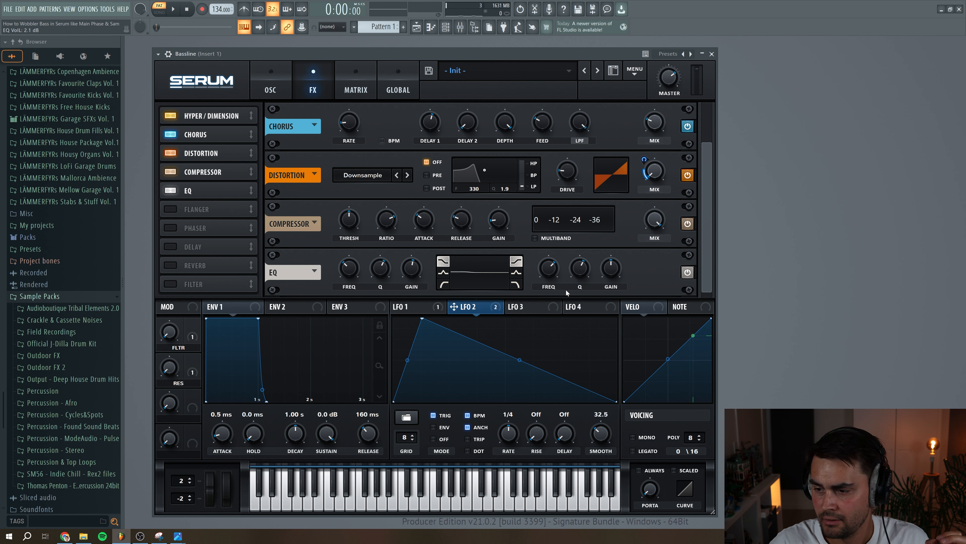
drag(583, 275, 612, 265)
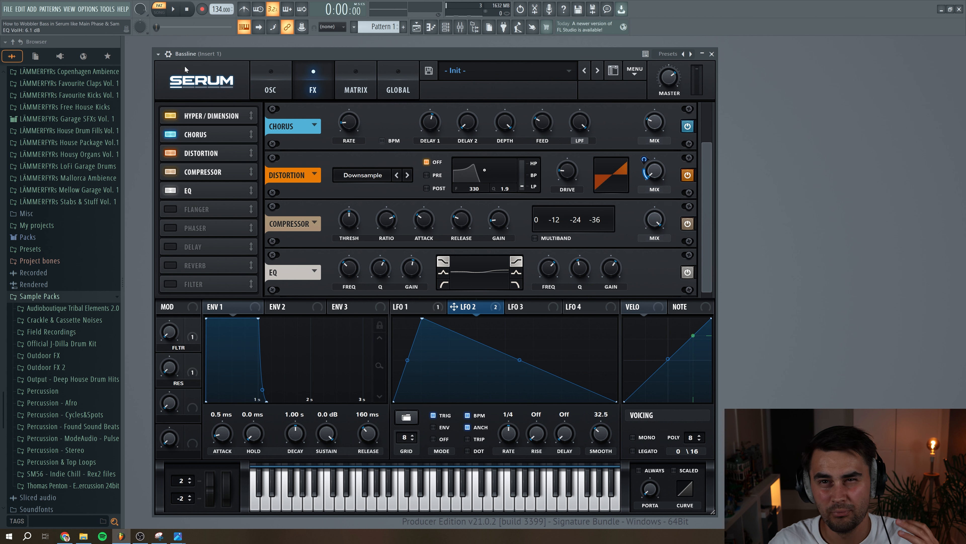
click(173, 9)
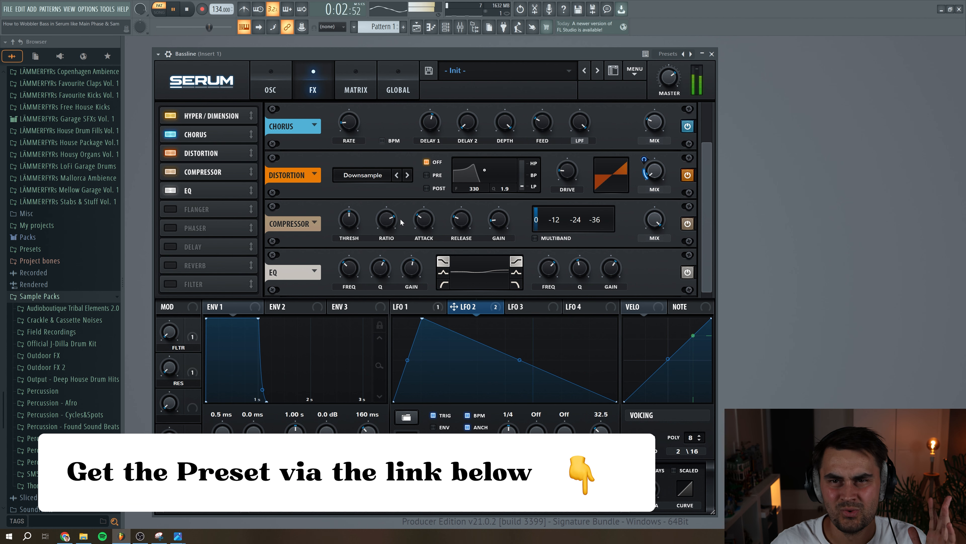
click(187, 9)
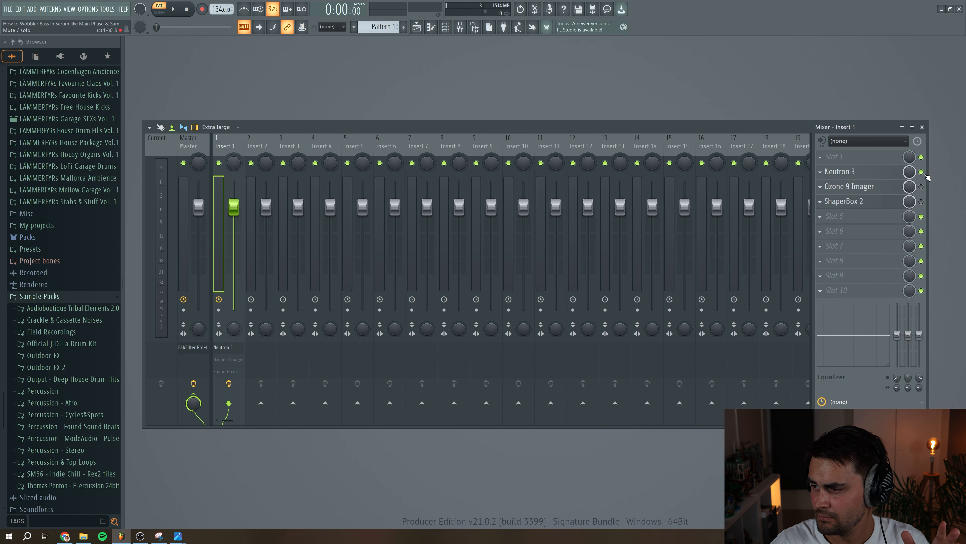
Open Neutron 3 from mixer Insert 1 and inspect the high-frequency band in its Equalizer module
click(869, 169)
drag(303, 128, 343, 106)
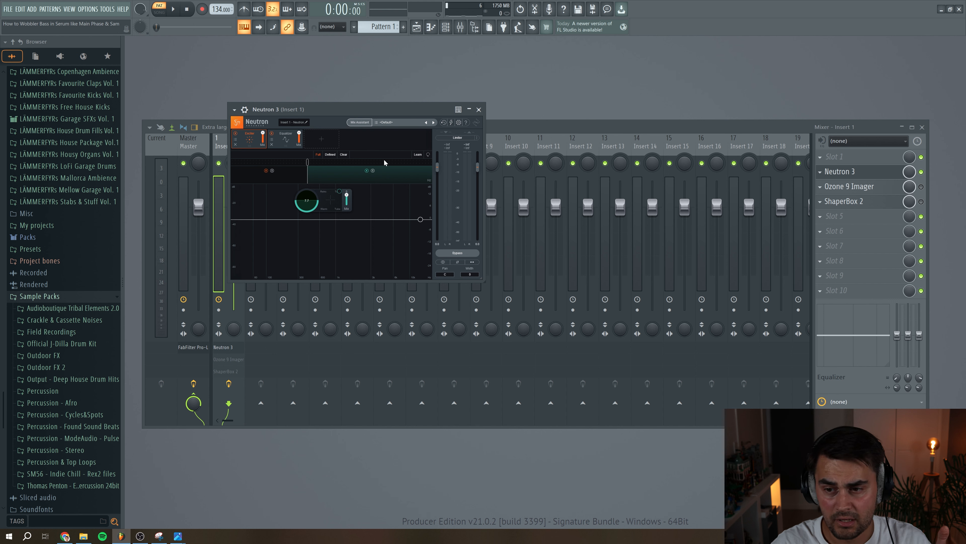
click(286, 140)
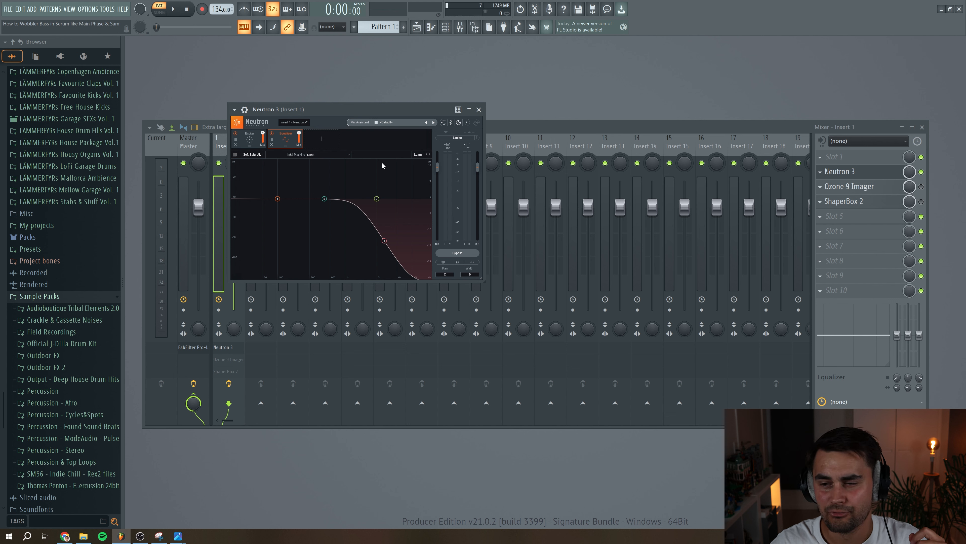
click(385, 241)
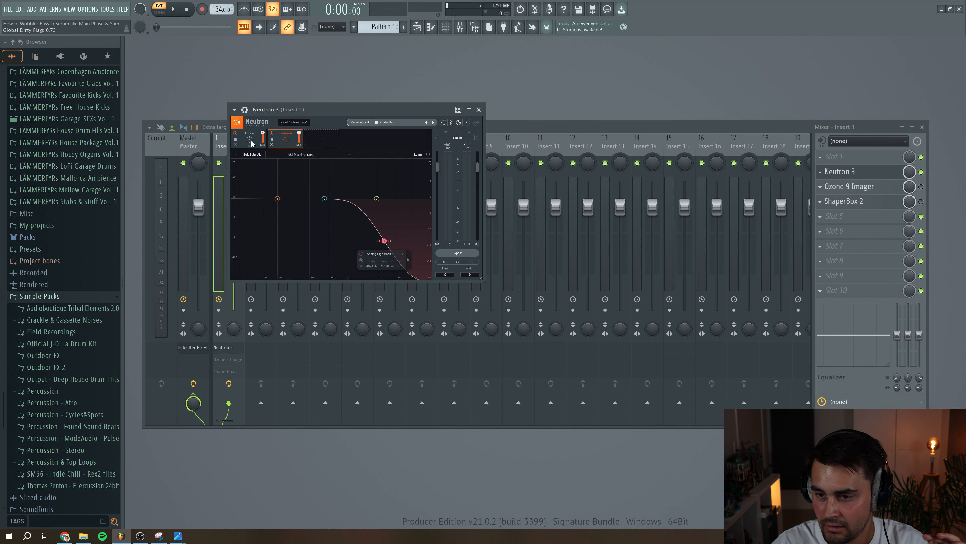
Audition the pattern through Neutron 3 on Insert 1, stop playback and close the plugin
click(174, 9)
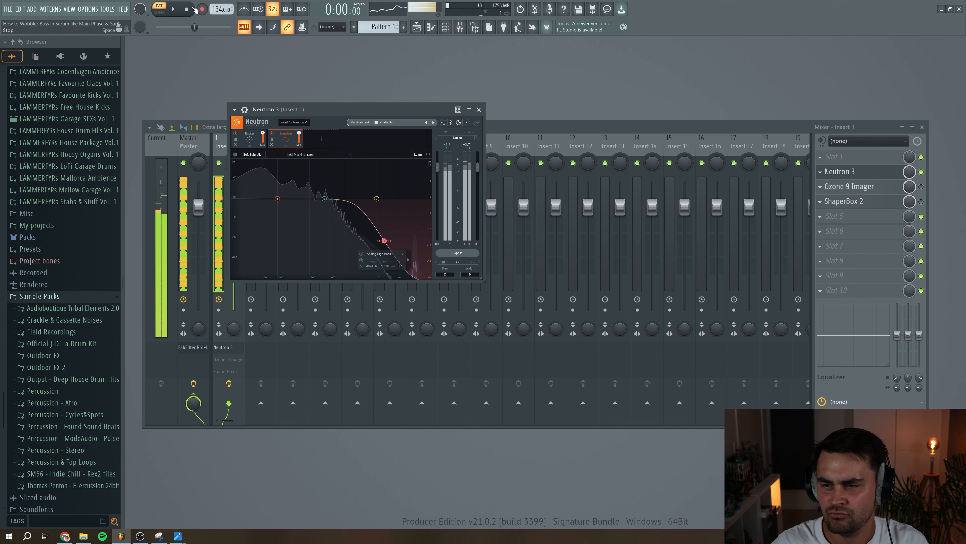
click(192, 9)
click(478, 110)
Enable Ozone 9 Imager on Insert 1, audition the pattern with its stereo width settings open, and close it
click(921, 186)
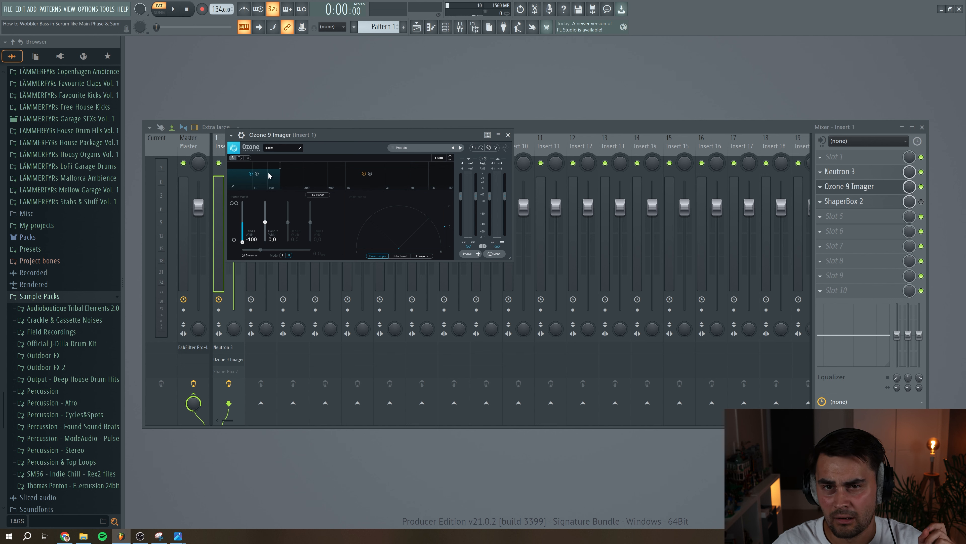
key(space)
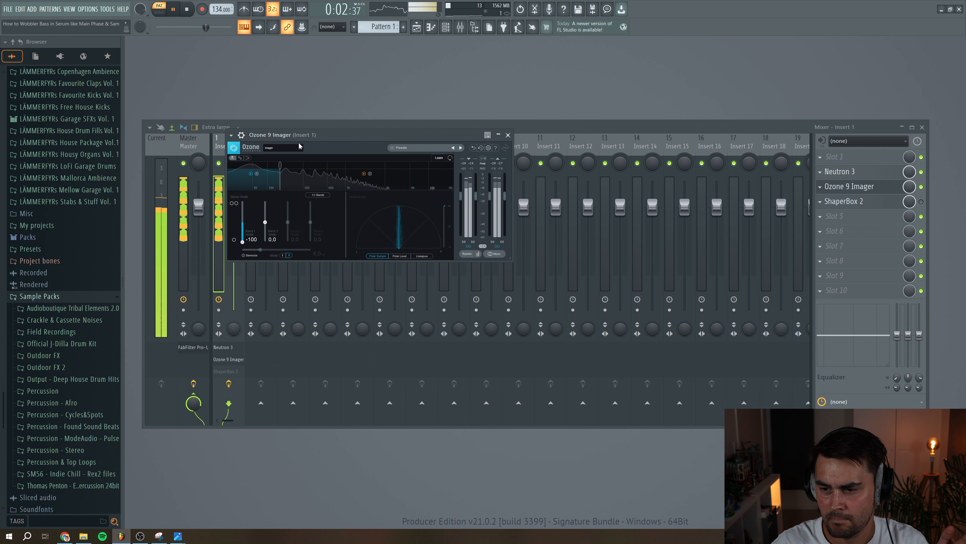
click(187, 10)
click(507, 135)
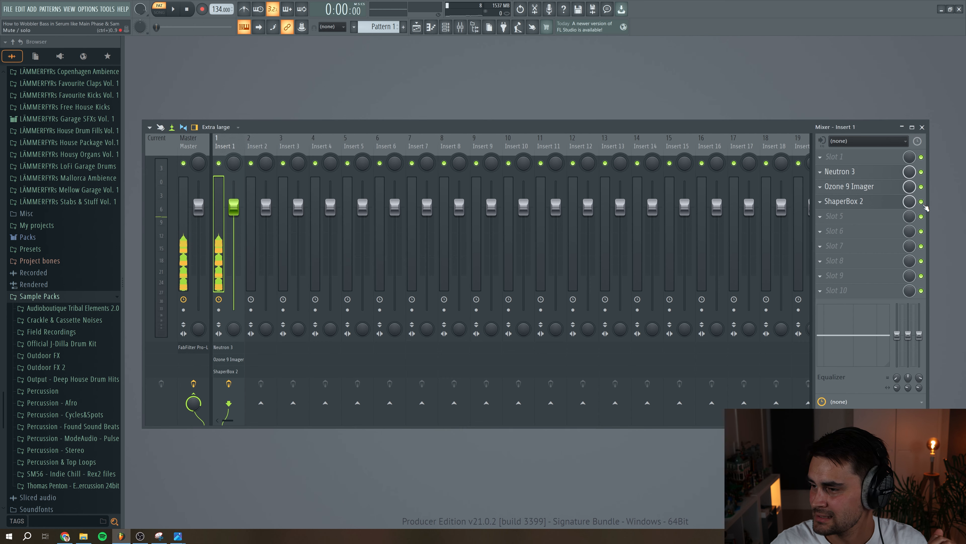
Enable ShaperBox 2 on Insert 1, open it and audition the pattern with its Volume sidechain curve
click(843, 201)
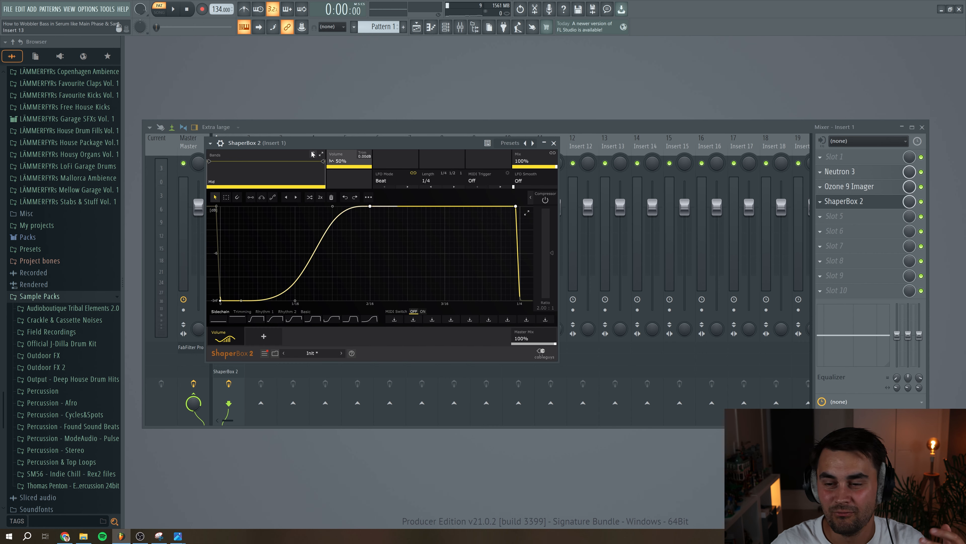
click(176, 11)
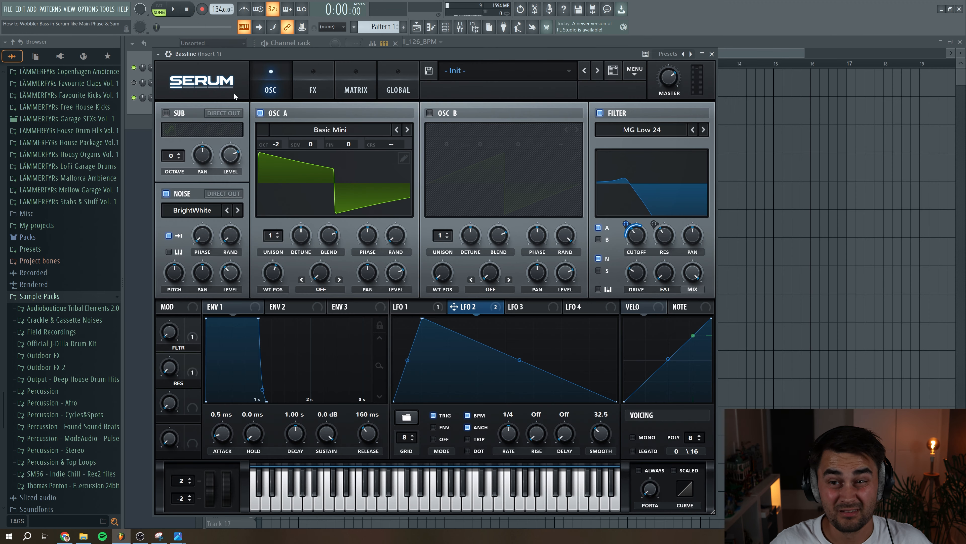
Play the song and sweep Serum's FLTR and RES macros, return RES to 0%, and stop playback
click(175, 11)
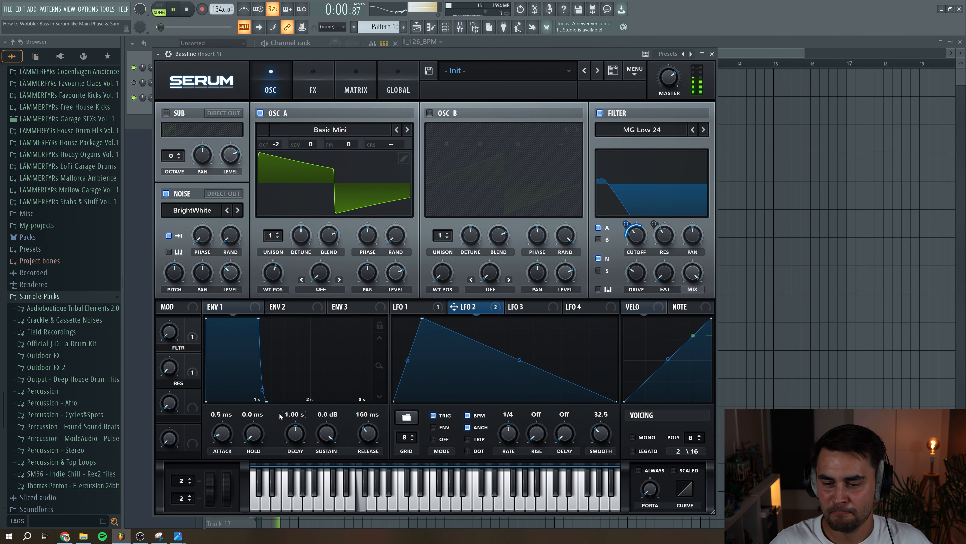
drag(168, 335, 185, 345)
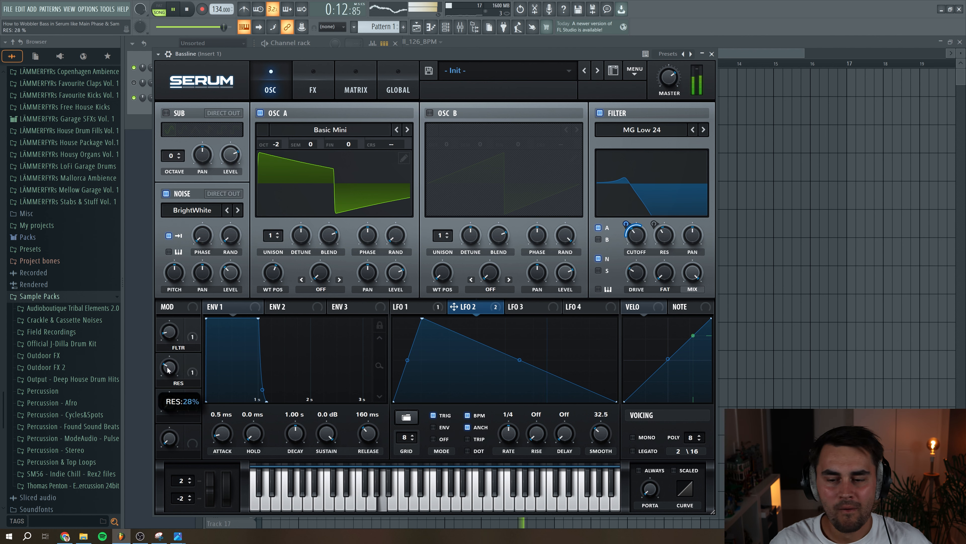
mouse_move(169, 336)
mouse_down()
mouse_move(175, 324)
mouse_move(176, 335)
mouse_up()
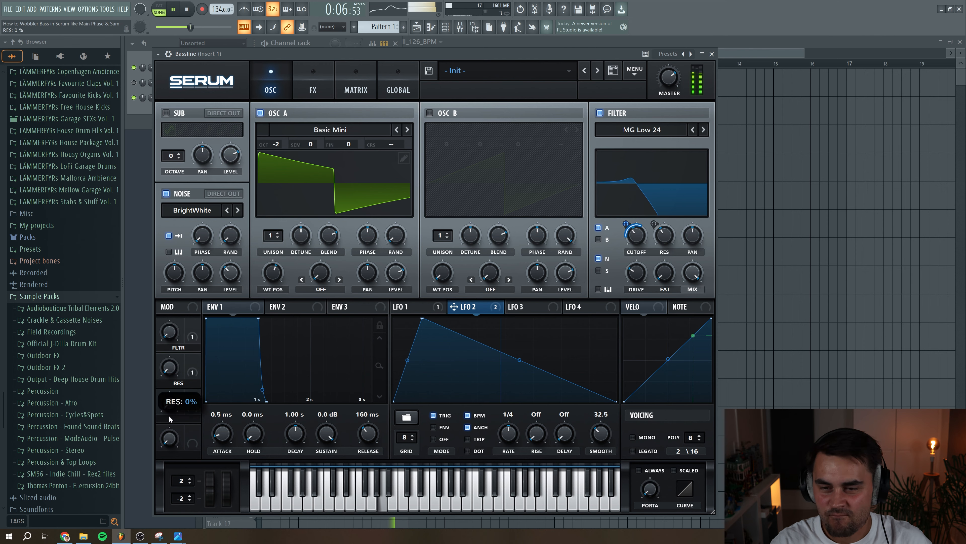
click(187, 11)
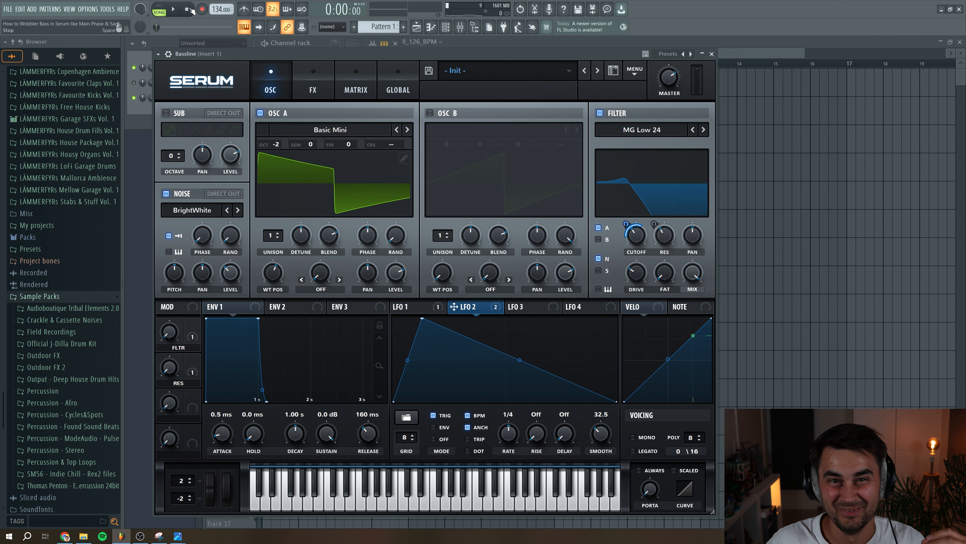